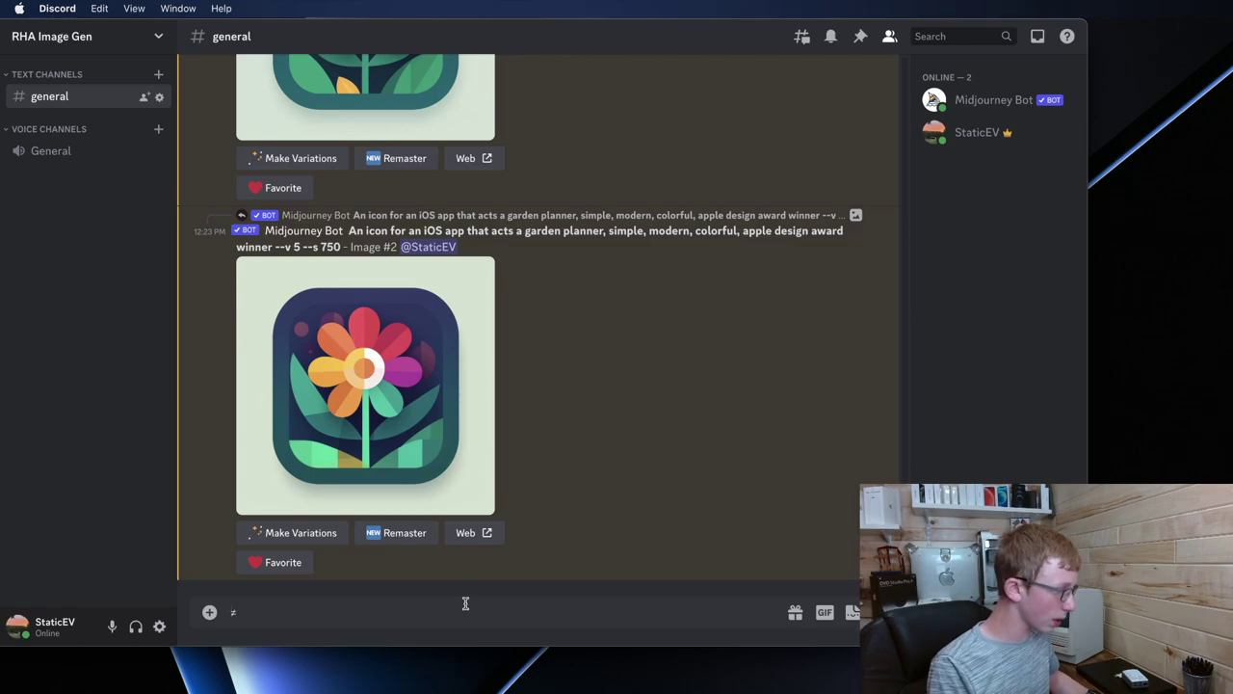
- Put Midjourney's /describe command in the message box, backing out of an accidental /imagine pick
{"action": "key", "text": "BackSpace"}
{"action": "type", "text": "/"}
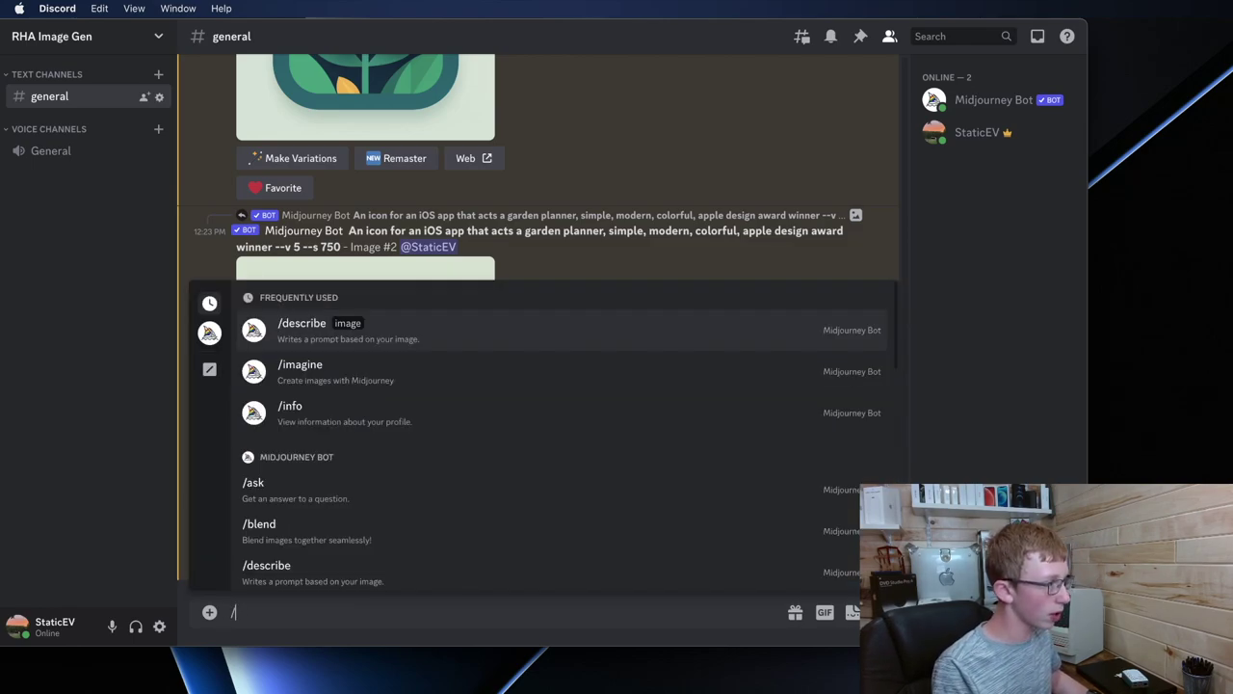
{"action": "key", "text": "Down"}
{"action": "key", "text": "Return"}
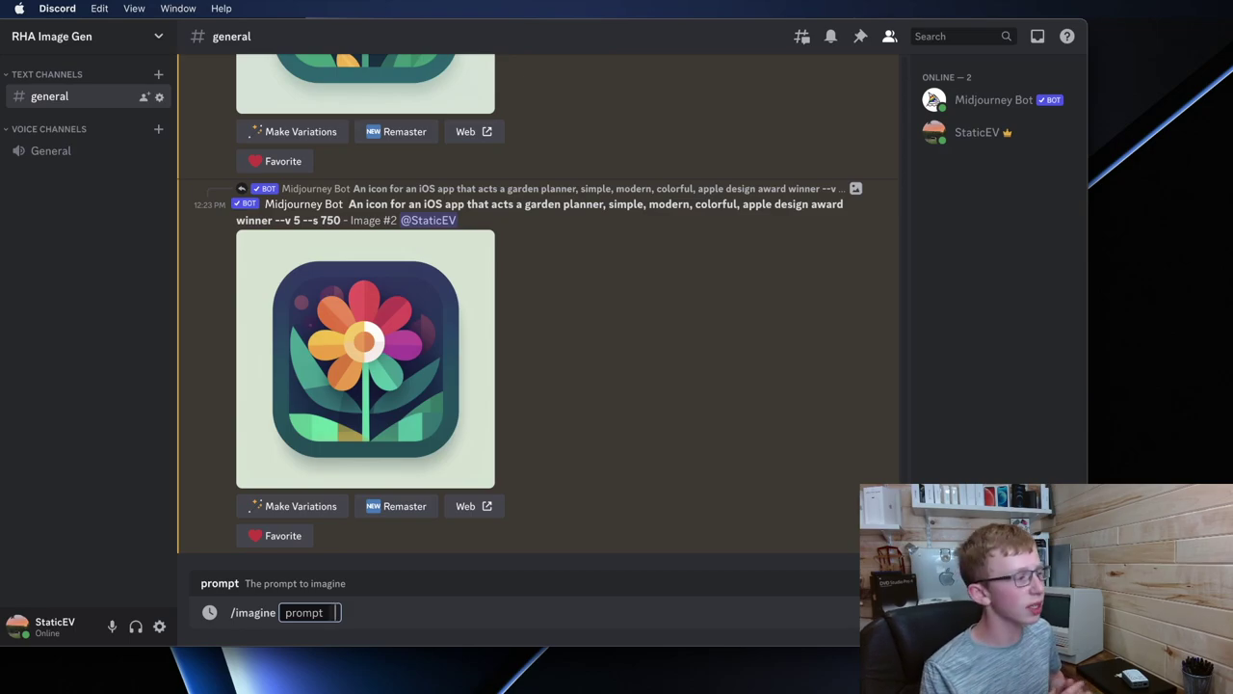
{"action": "key", "text": "BackSpace"}
{"action": "key", "text": "BackSpace"}
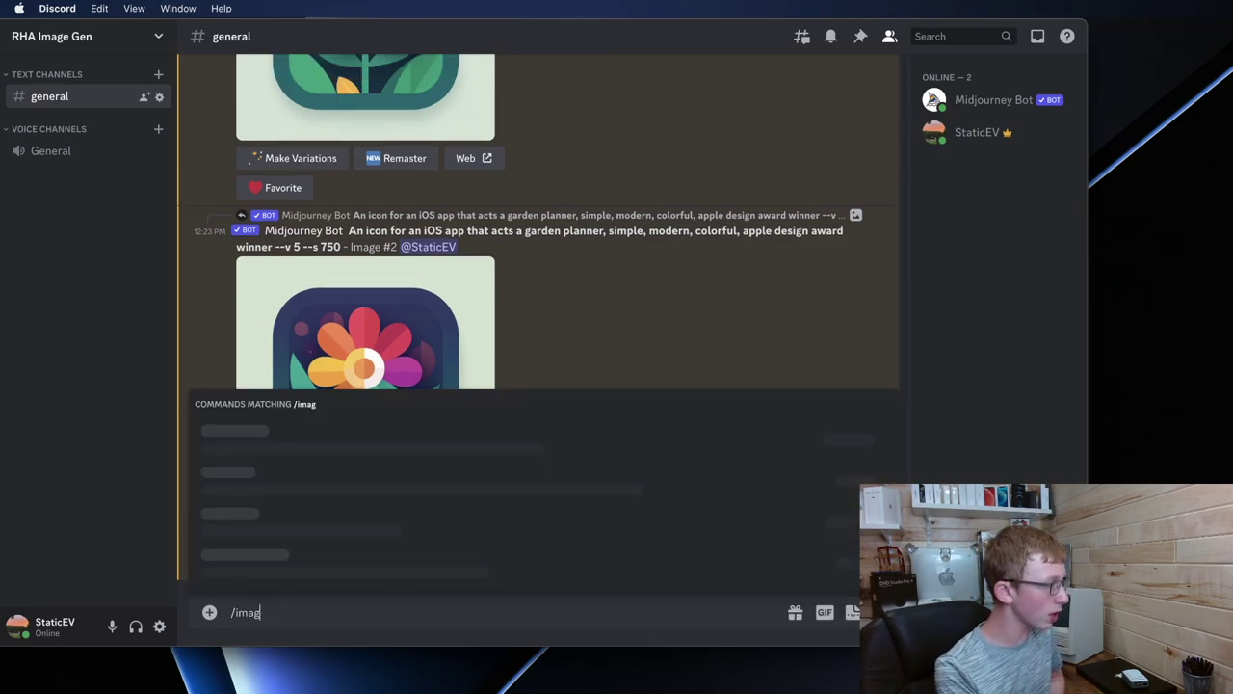
{"action": "key", "text": "BackSpace"}
{"action": "key", "text": "BackSpace"}
{"action": "key", "text": "BackSpace"}
{"action": "key", "text": "BackSpace"}
{"action": "key", "text": "Down"}
{"action": "key", "text": "Up"}
{"action": "key", "text": "Return"}
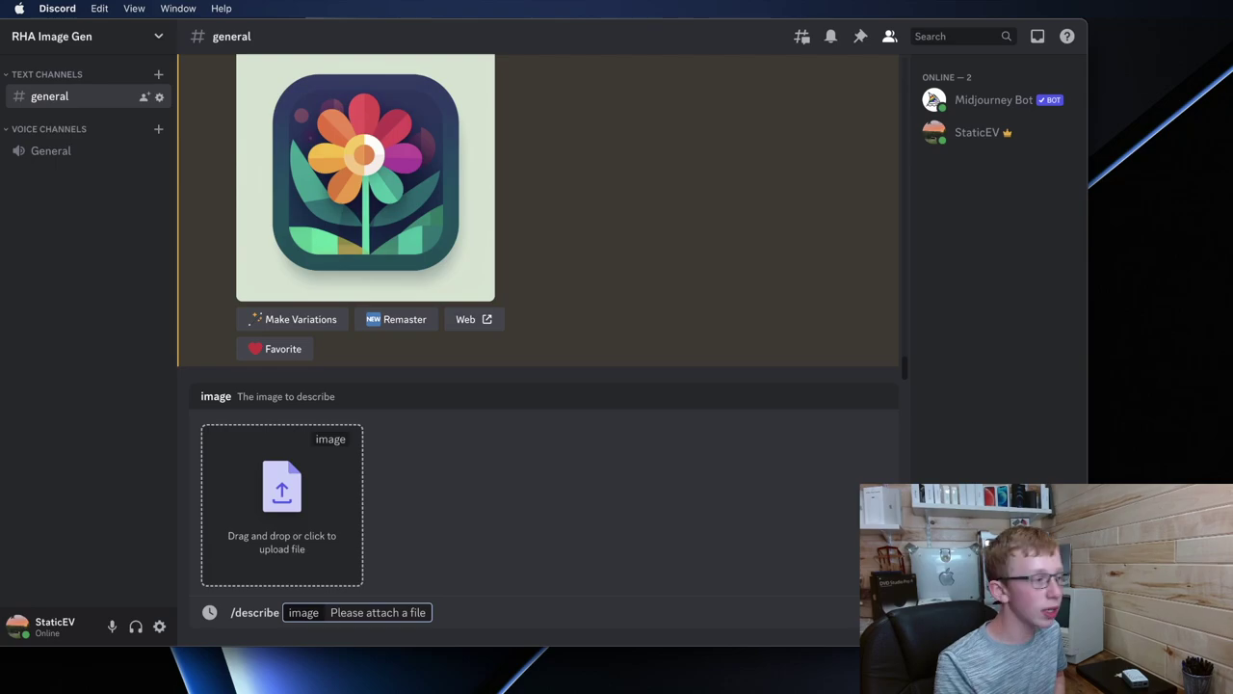
- Attach Saltern03_Mac.jpg from Downloads to the /describe command
{"action": "left_click", "coordinate": [342, 491]}
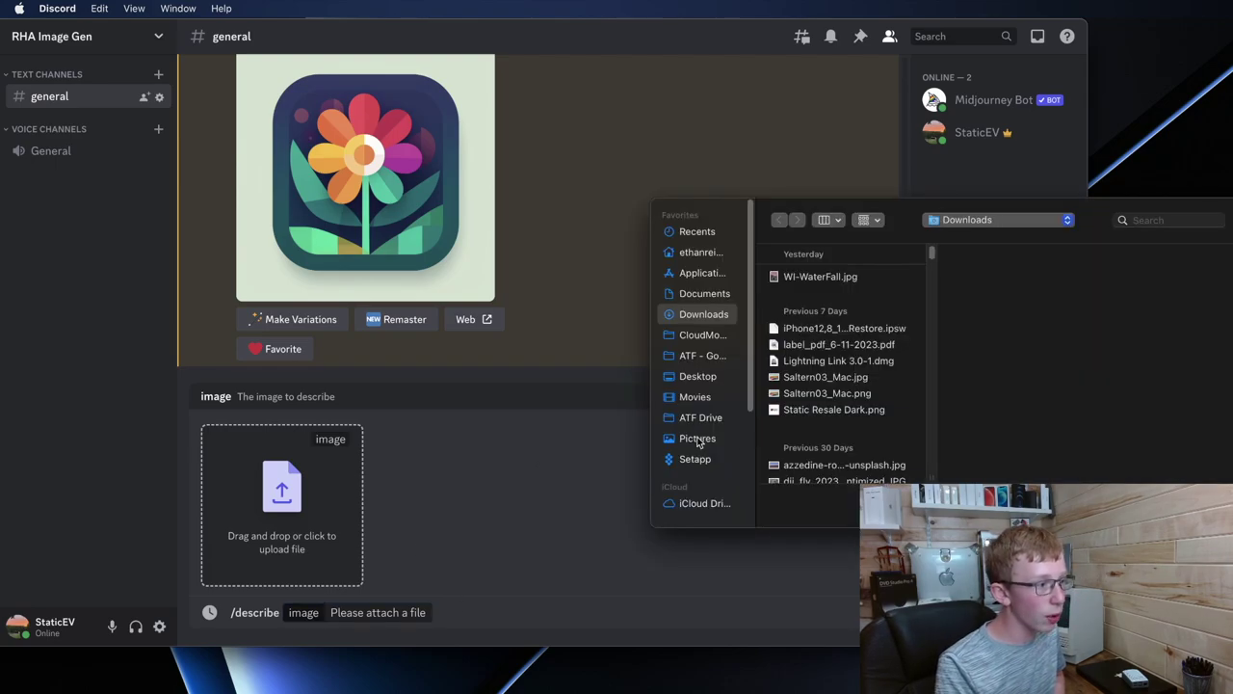
{"action": "left_click", "coordinate": [805, 279]}
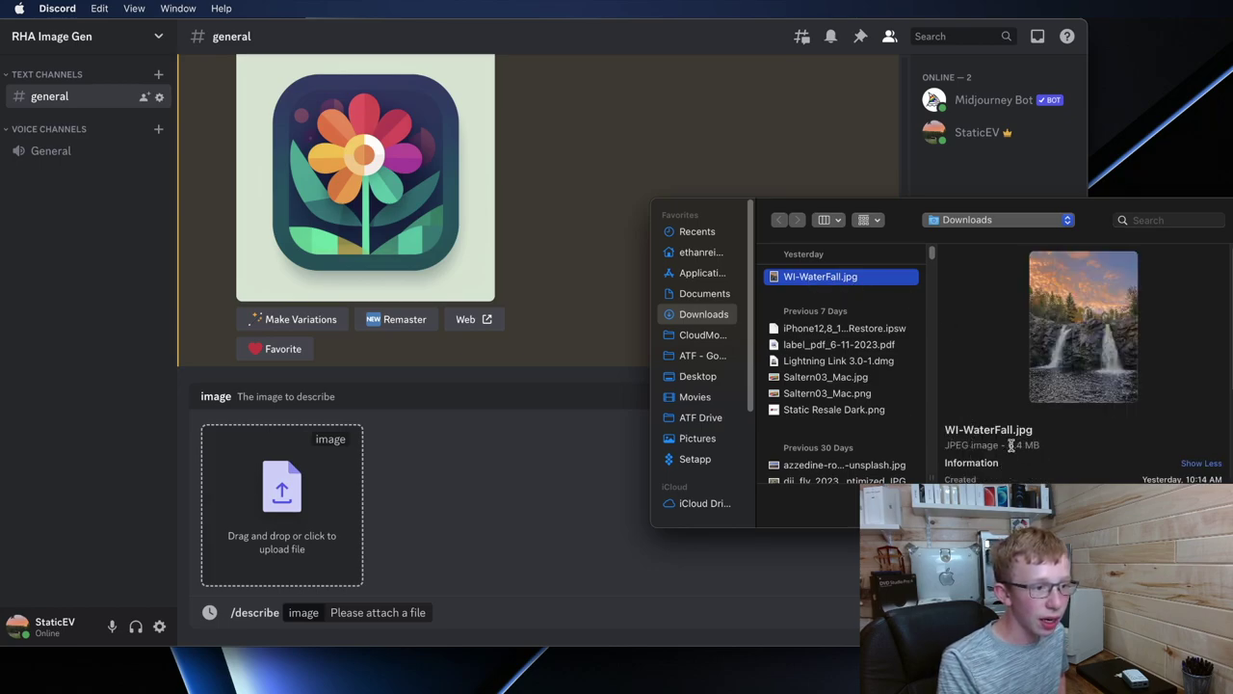
{"action": "left_click_drag", "start_coordinate": [1008, 444], "coordinate": [1045, 444]}
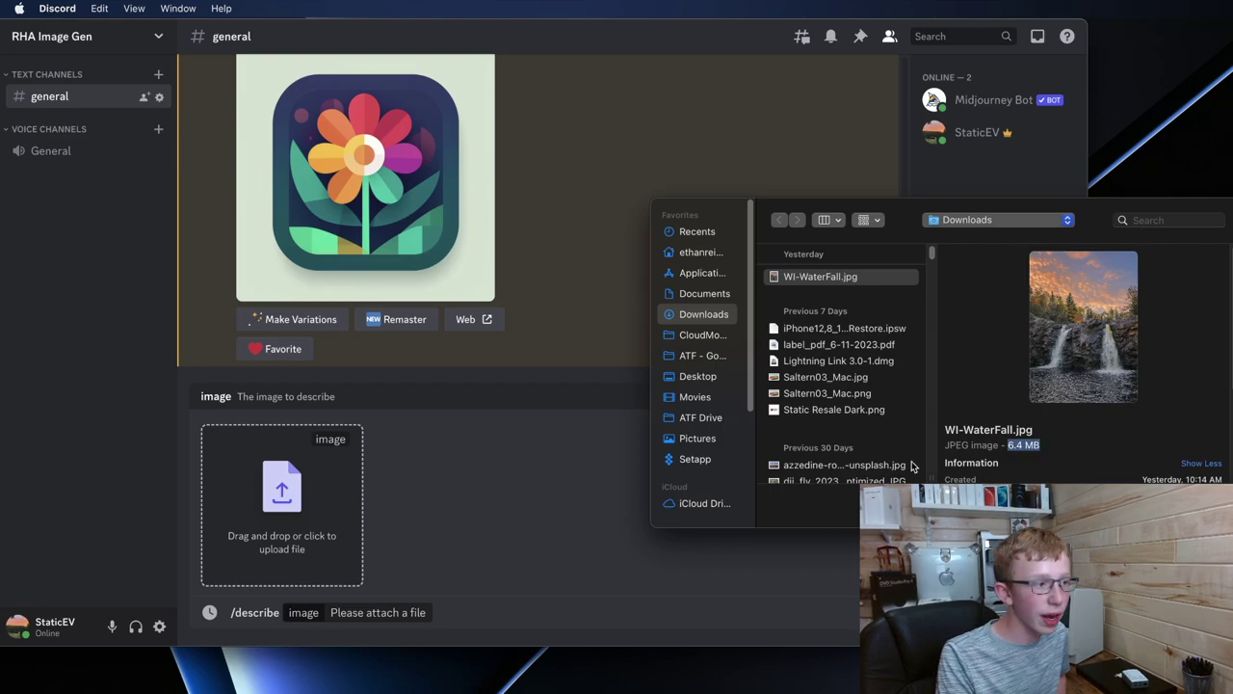
{"action": "left_click", "coordinate": [856, 381]}
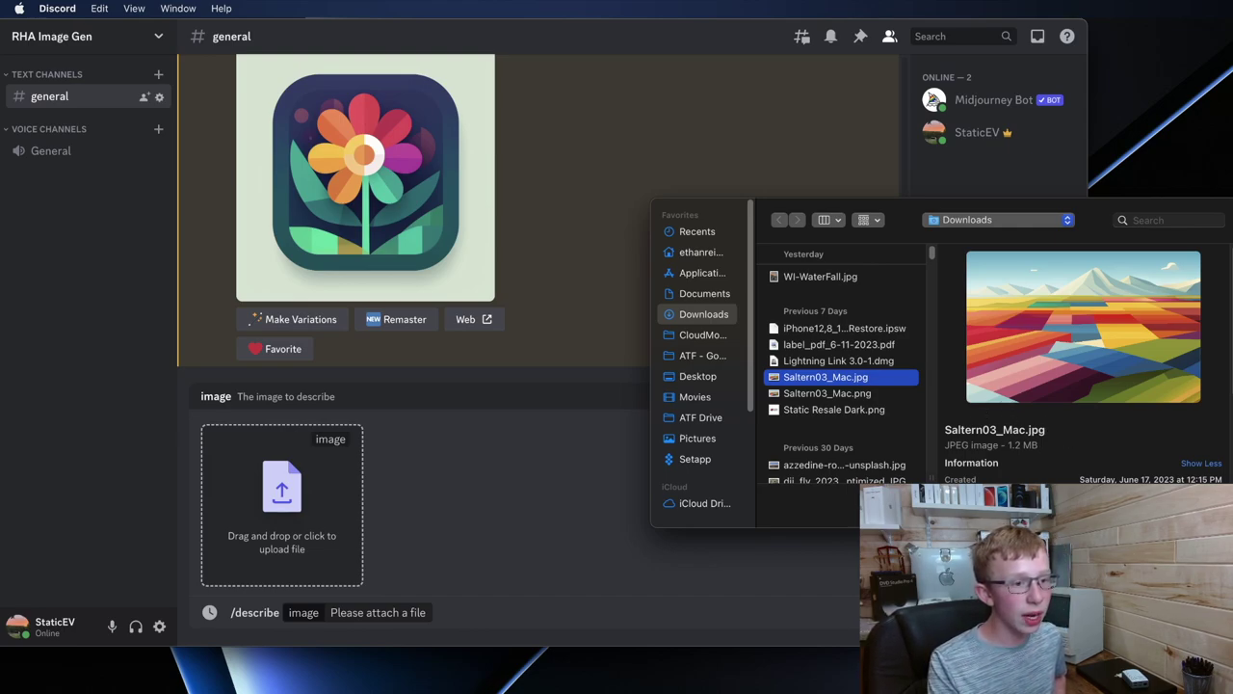
{"action": "key", "text": "Return"}
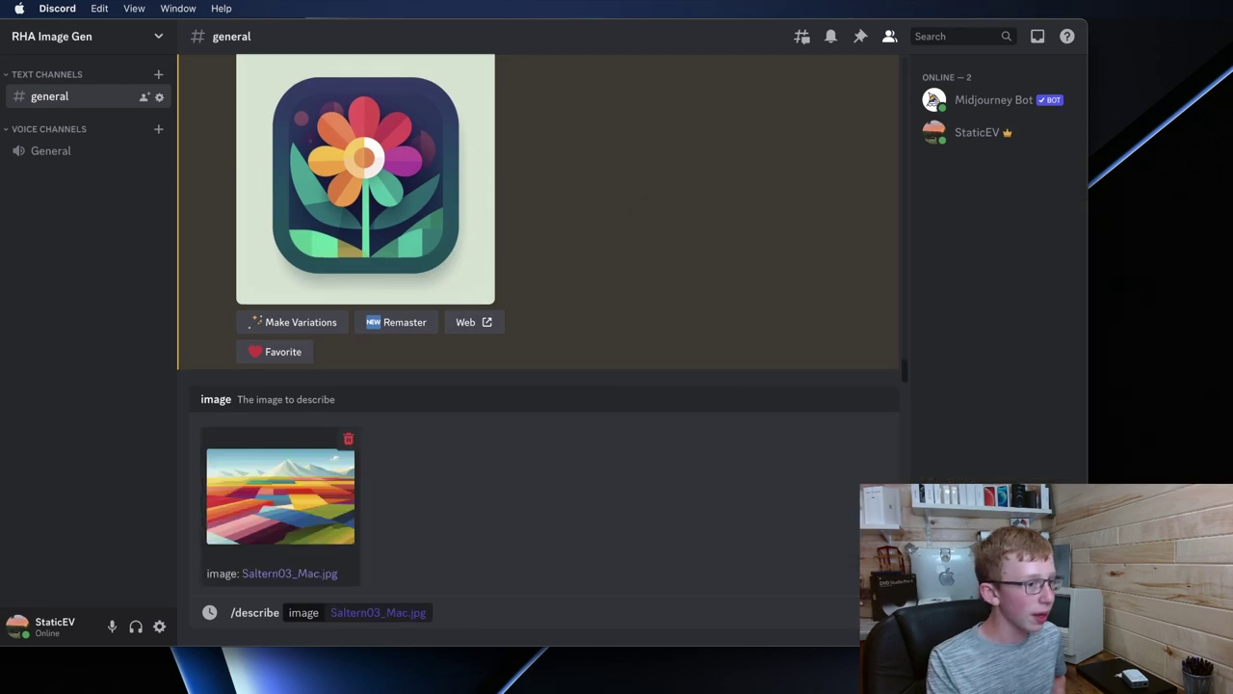
- Send the /describe request with the landscape image and return to Discord for the four prompts
{"action": "left_click", "coordinate": [486, 604]}
{"action": "key", "text": "Return"}
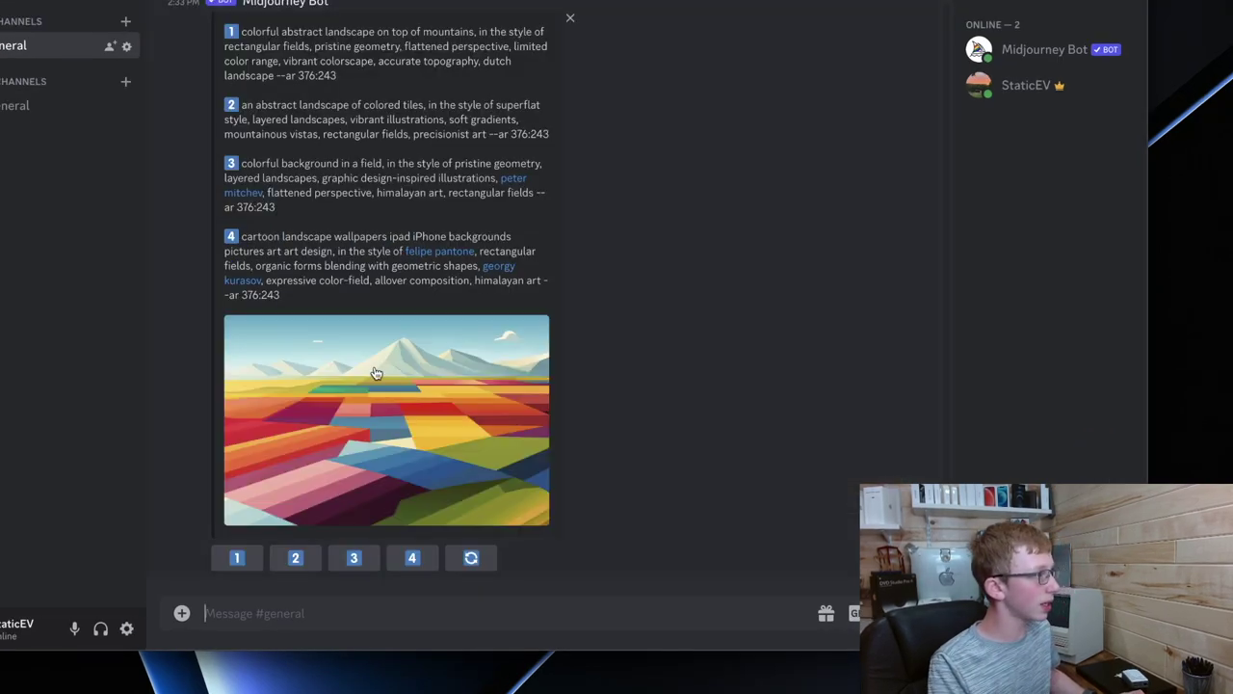
{"action": "scroll", "coordinate": [377, 390], "scroll_direction": "up", "scroll_amount": 3}
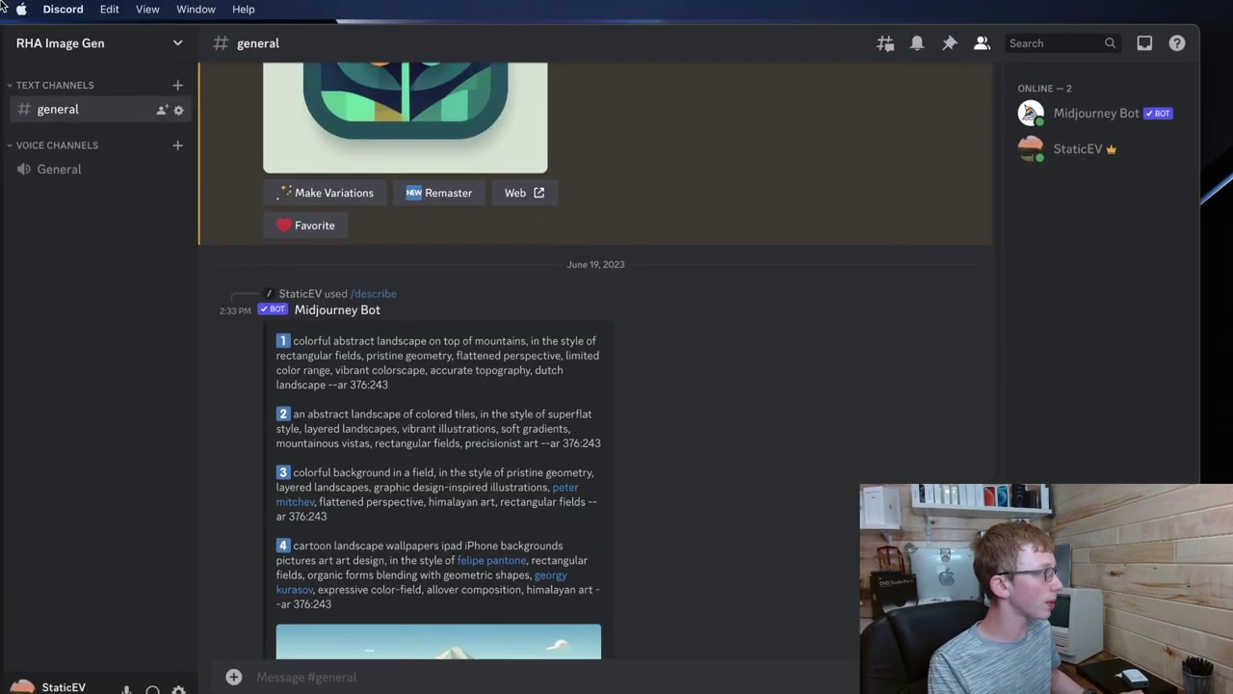
{"action": "key", "text": "ctrl+Up"}
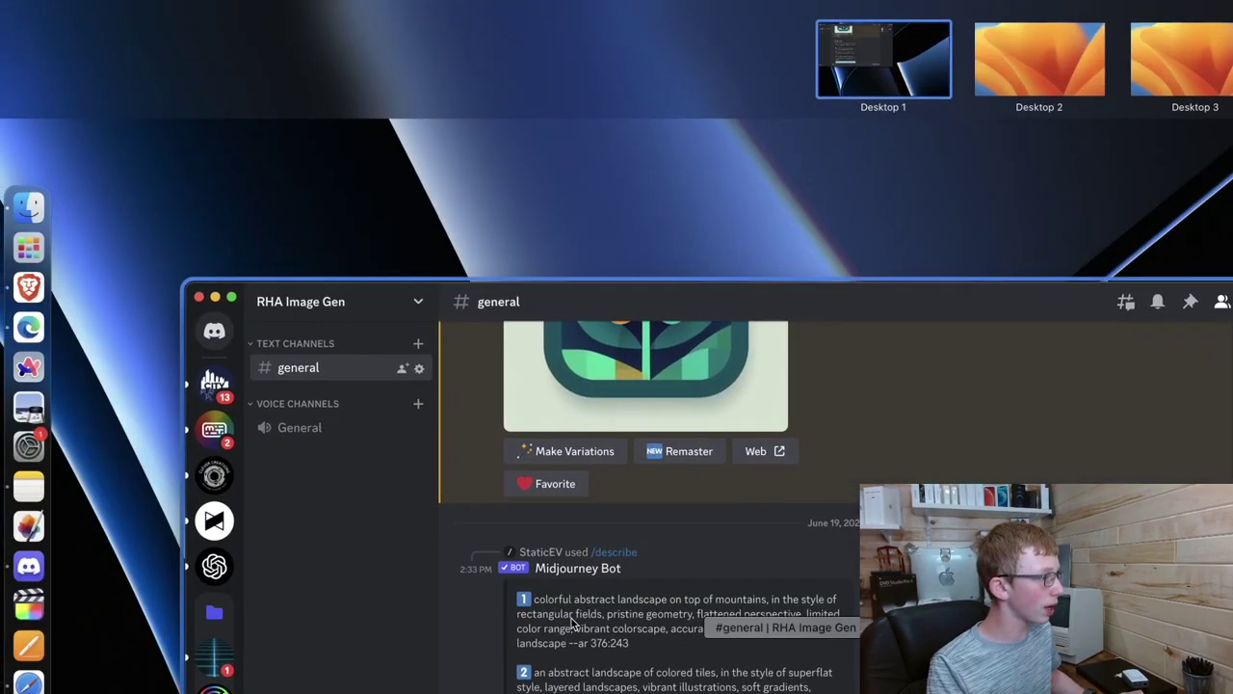
{"action": "left_click", "coordinate": [427, 470]}
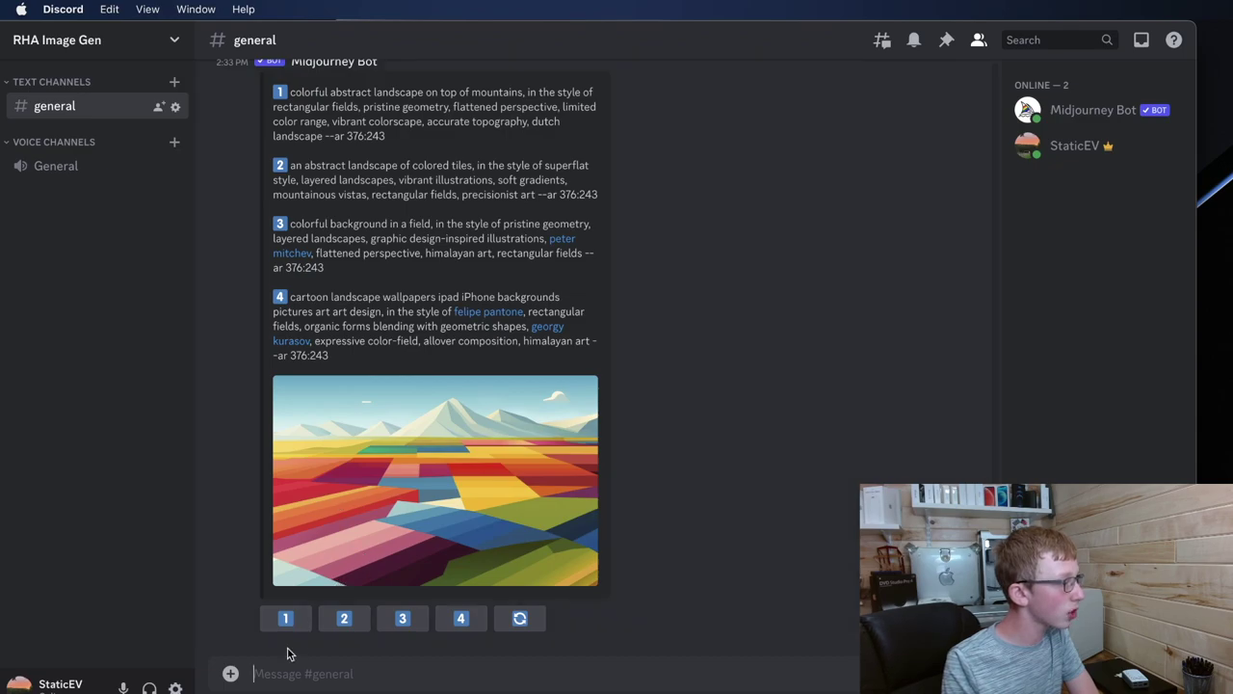
- Submit described prompts 1 and 3 as image jobs, then reroll for four new prompts
{"action": "left_click", "coordinate": [285, 618]}
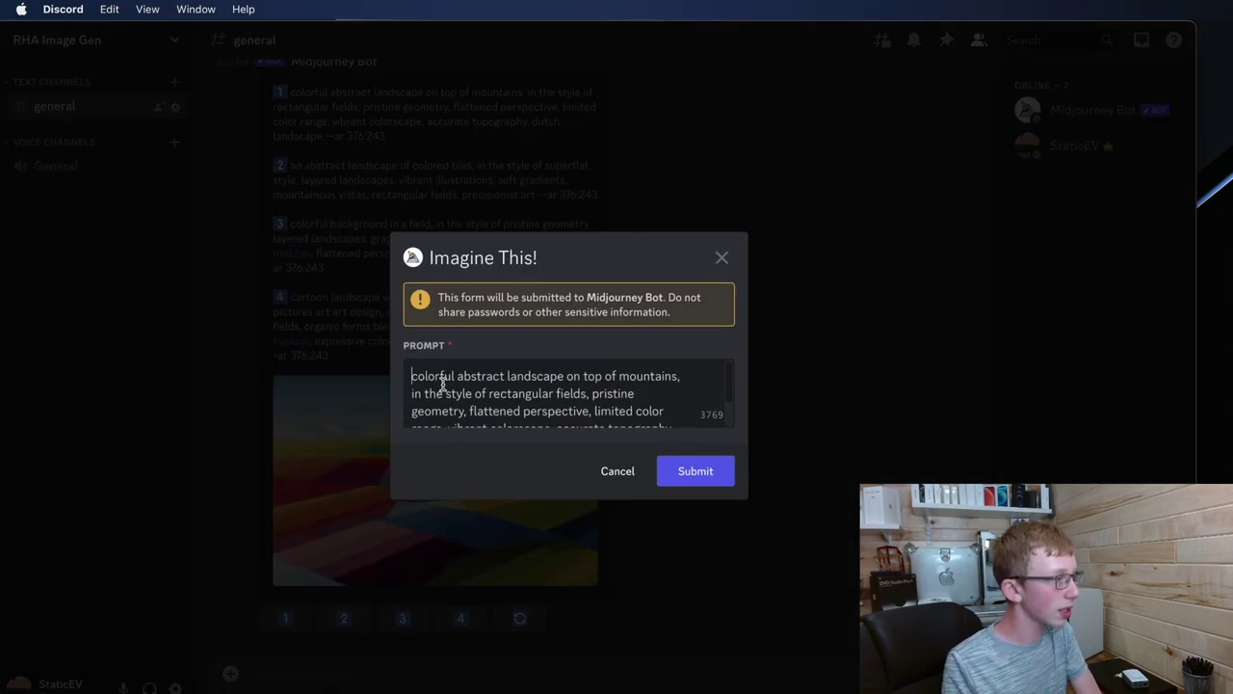
{"action": "left_click", "coordinate": [690, 472]}
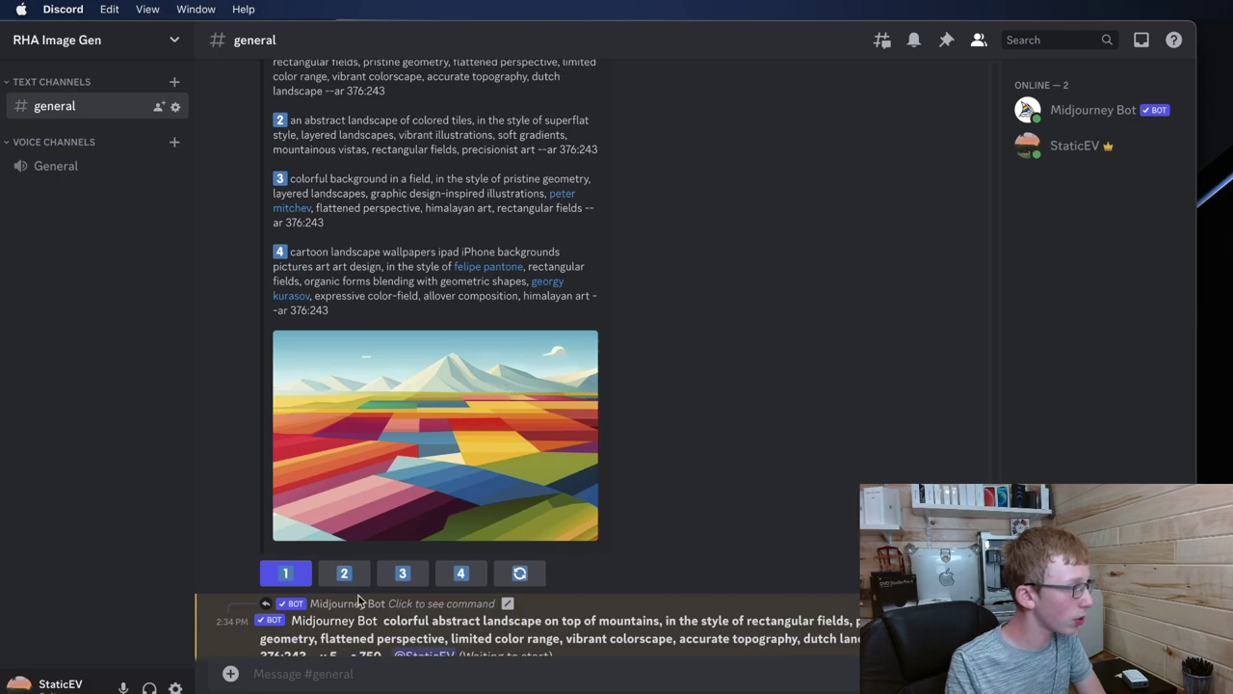
{"action": "left_click", "coordinate": [403, 574]}
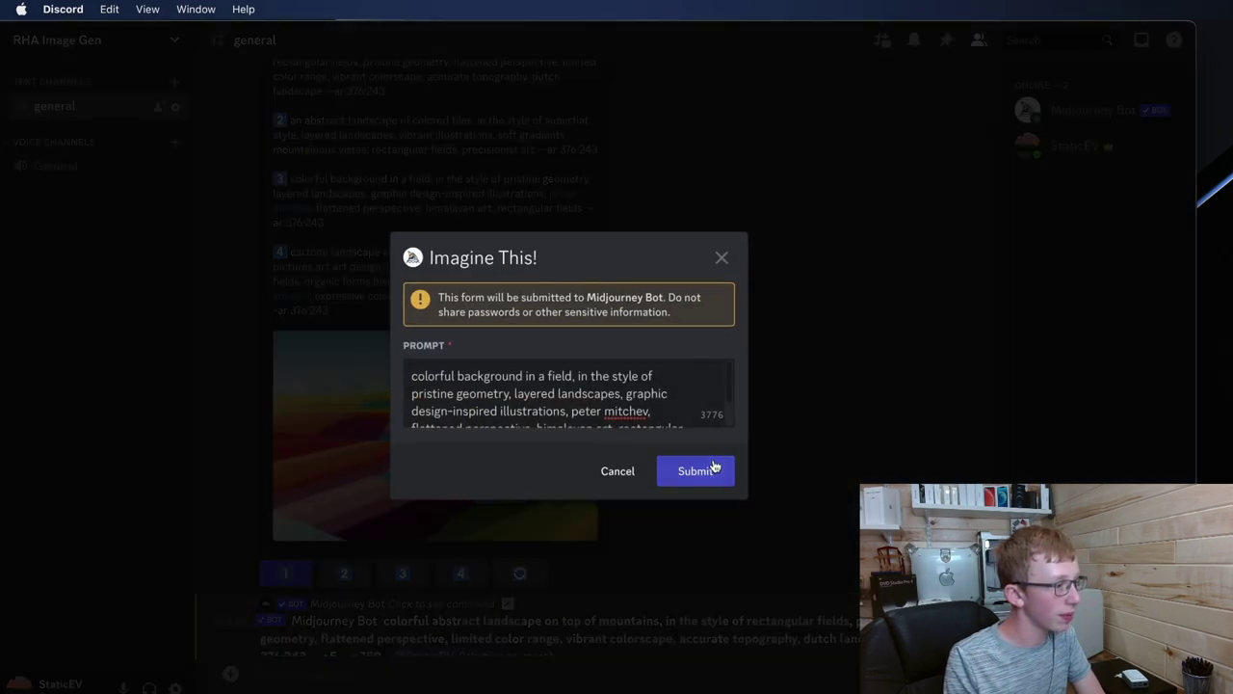
{"action": "left_click", "coordinate": [713, 468]}
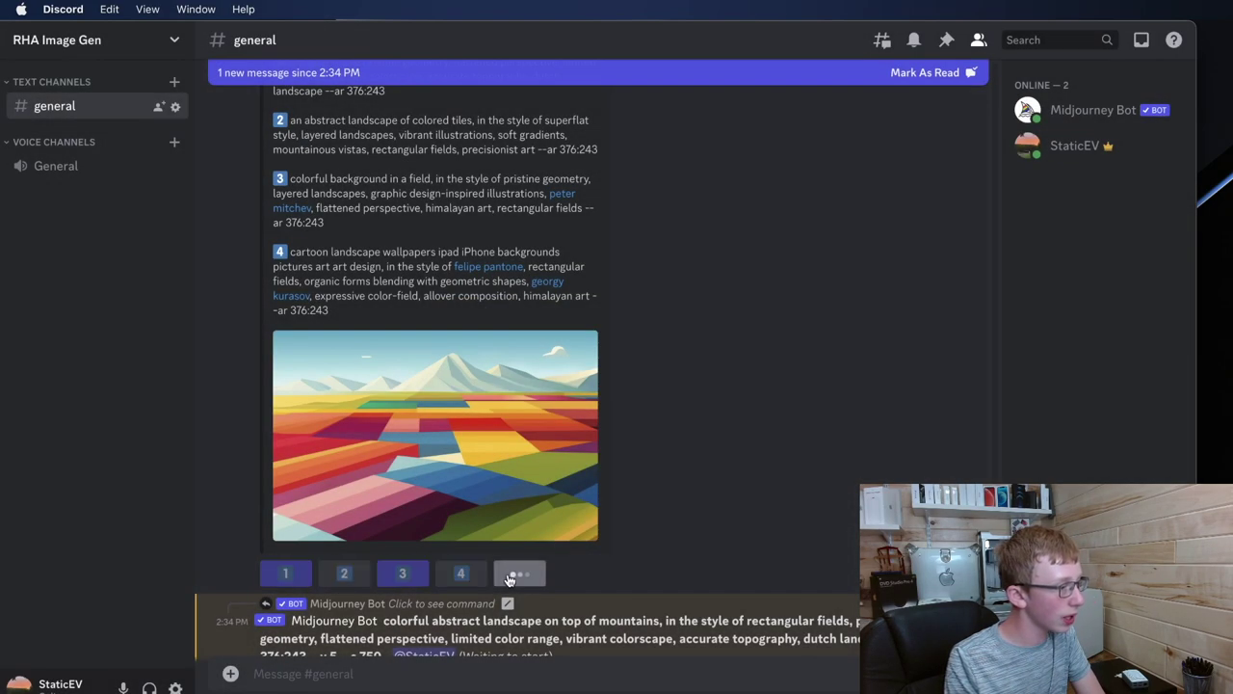
{"action": "left_click", "coordinate": [511, 576]}
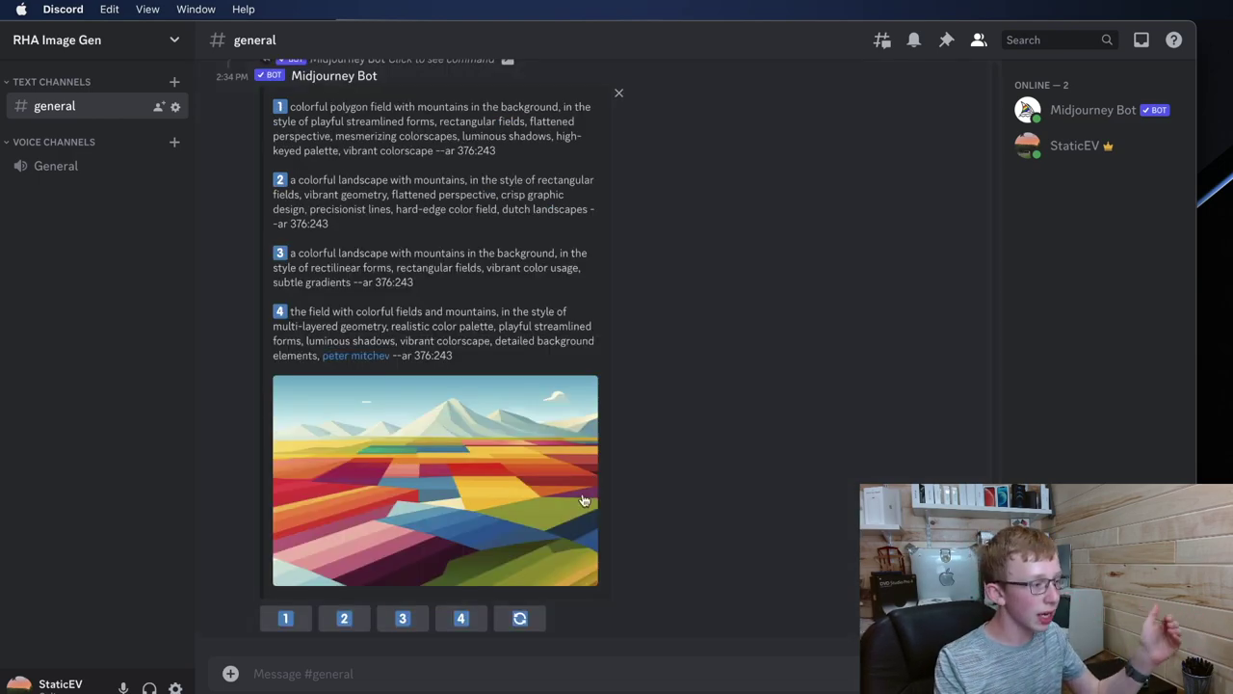
- Imagine the first prompt of the rerolled polygon-field description
{"action": "scroll", "coordinate": [578, 512], "scroll_direction": "up", "scroll_amount": 5}
{"action": "scroll", "coordinate": [578, 511], "scroll_direction": "up", "scroll_amount": 3}
{"action": "scroll", "coordinate": [573, 512], "scroll_direction": "down", "scroll_amount": 2}
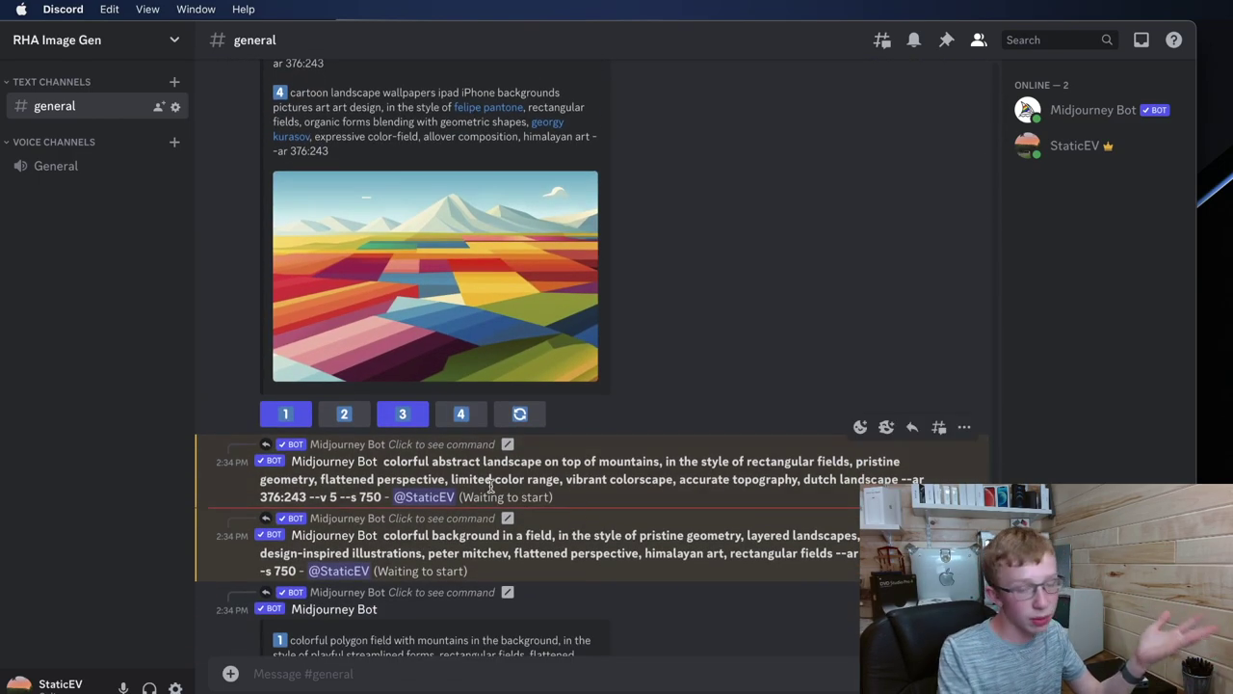
{"action": "scroll", "coordinate": [491, 484], "scroll_direction": "down", "scroll_amount": 5}
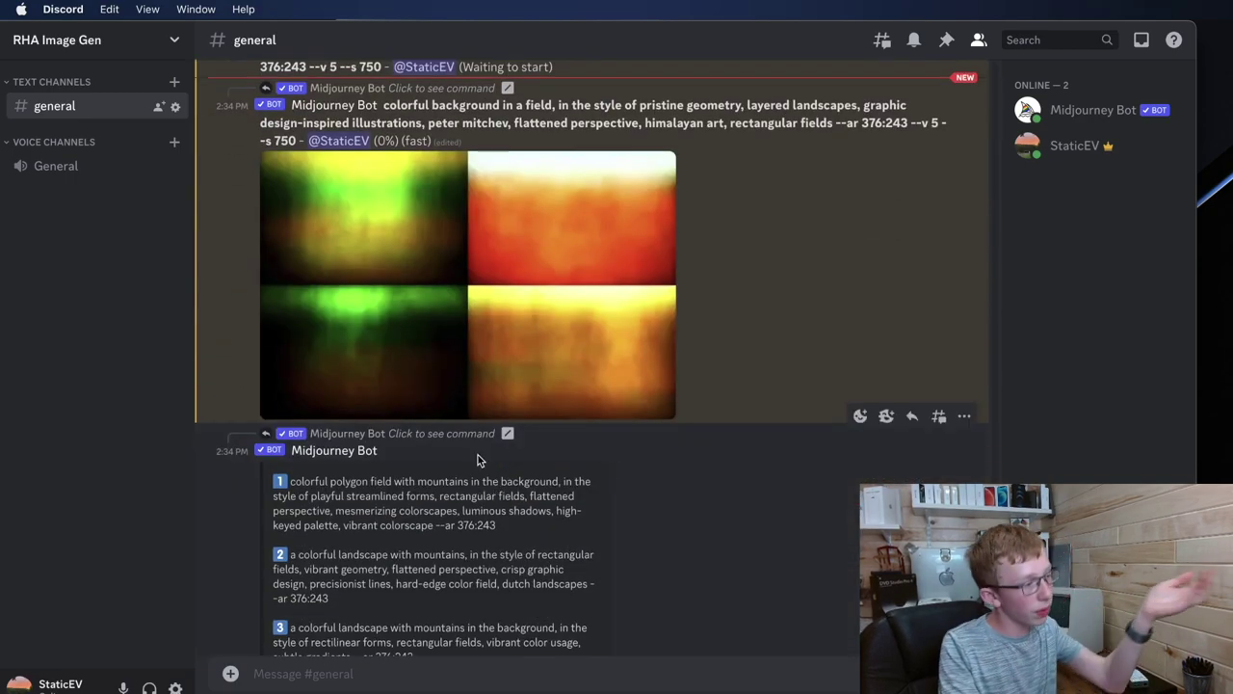
{"action": "scroll", "coordinate": [489, 566], "scroll_direction": "down", "scroll_amount": 4}
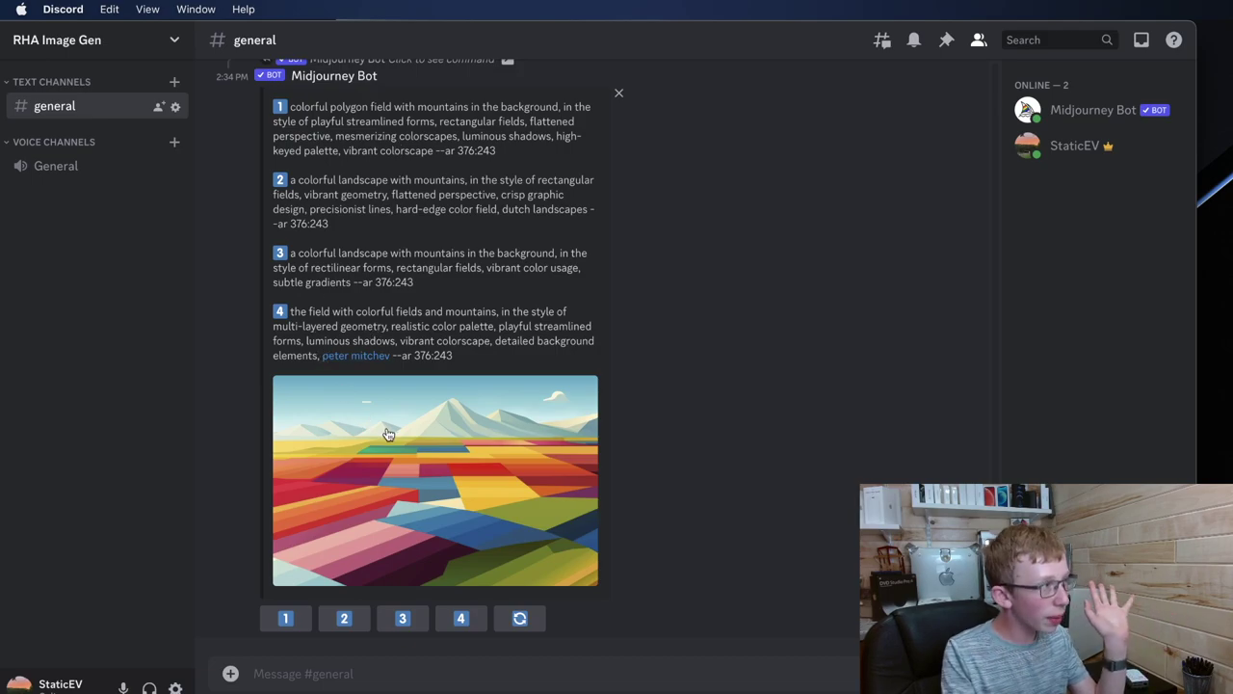
{"action": "left_click", "coordinate": [283, 621]}
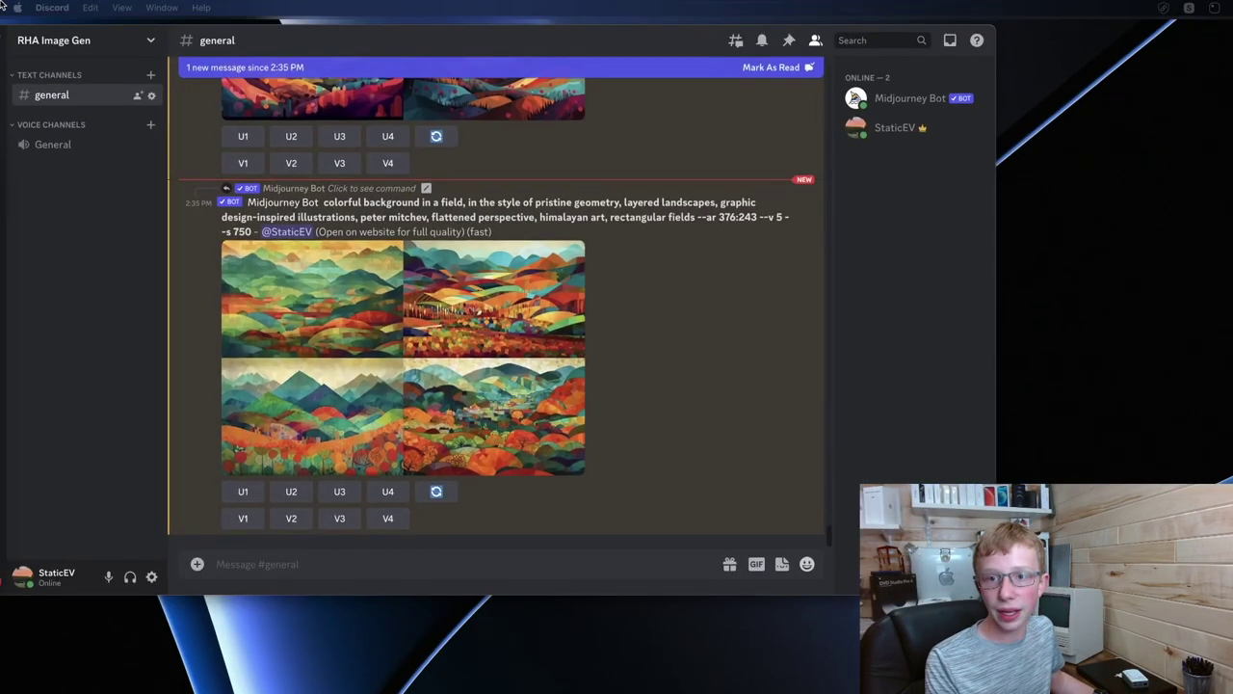
- Switch back to the full-size Discord window showing the new polygon-field mountain grid
{"action": "mouse_move", "coordinate": [2, 2]}
{"action": "left_click", "coordinate": [163, 139]}
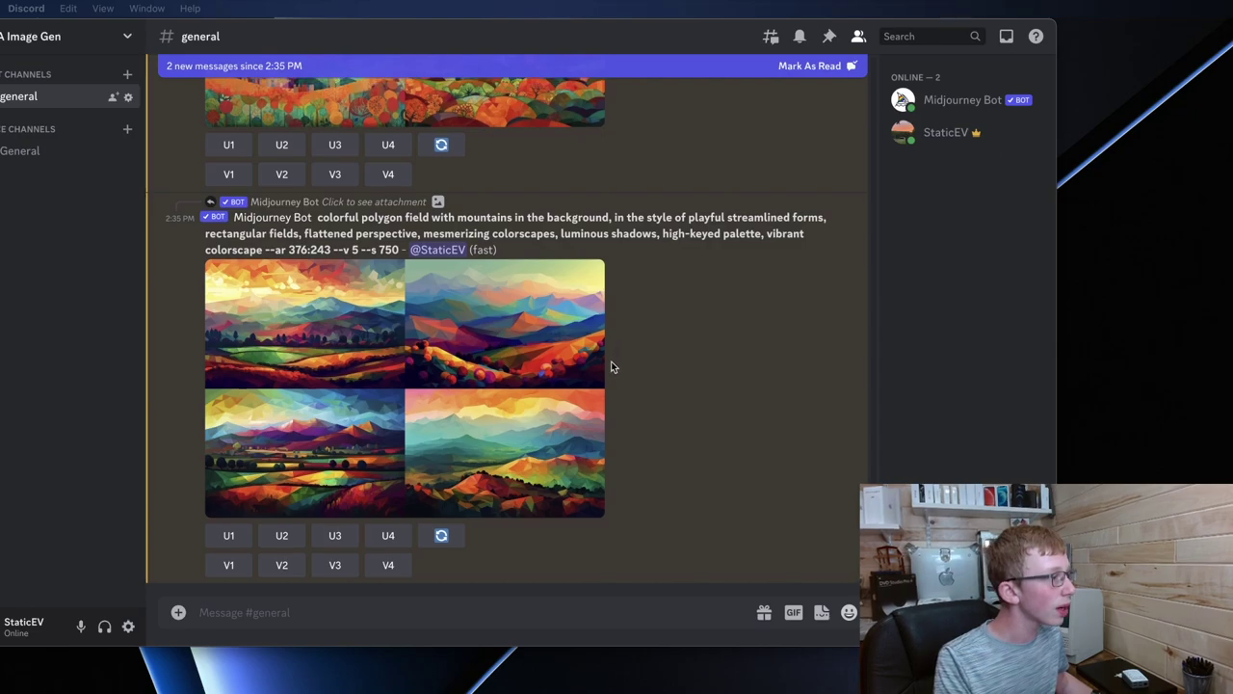
- Upscale image U2 of the polygon-field mountain grid and scroll to the enlarged result
{"action": "scroll", "coordinate": [544, 424], "scroll_direction": "up", "scroll_amount": 1}
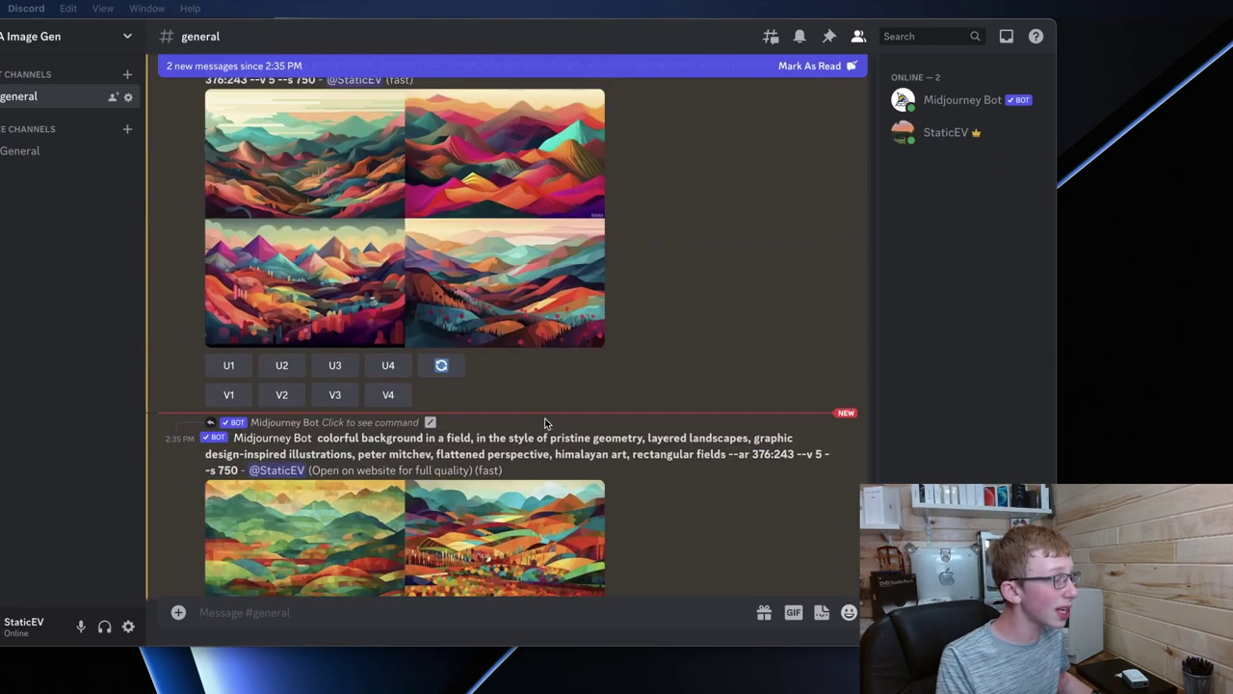
{"action": "scroll", "coordinate": [546, 424], "scroll_direction": "up", "scroll_amount": 5}
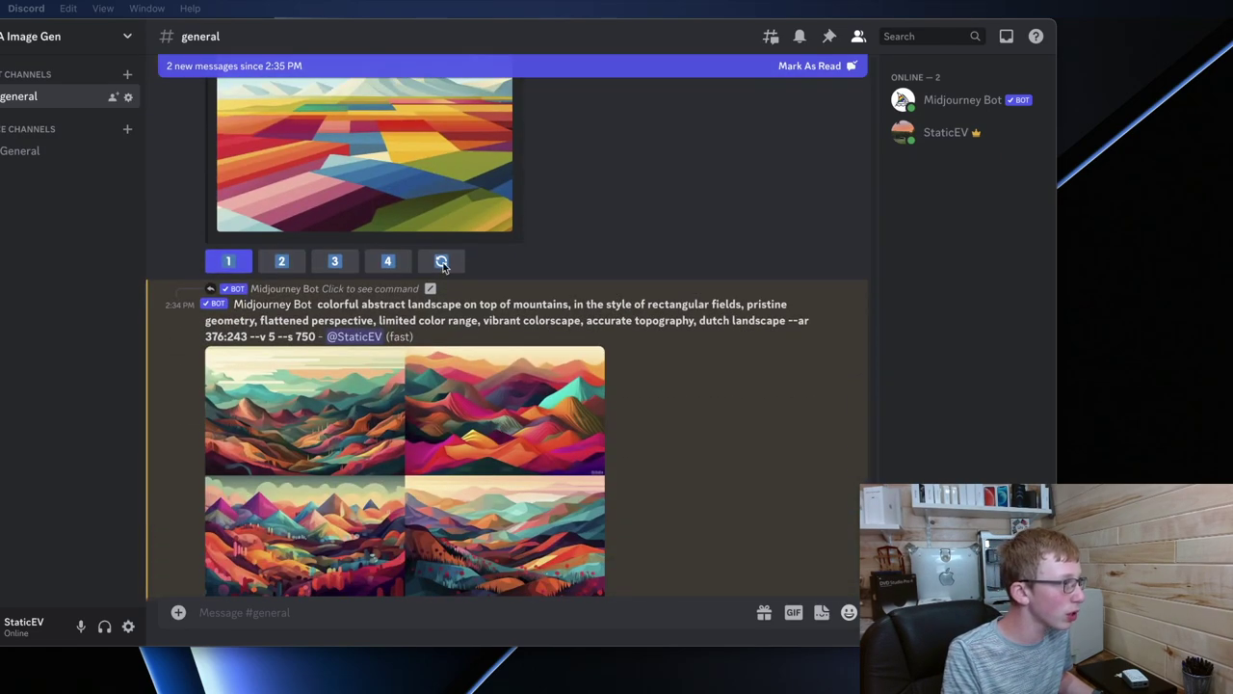
{"action": "scroll", "coordinate": [351, 170], "scroll_direction": "down", "scroll_amount": 3}
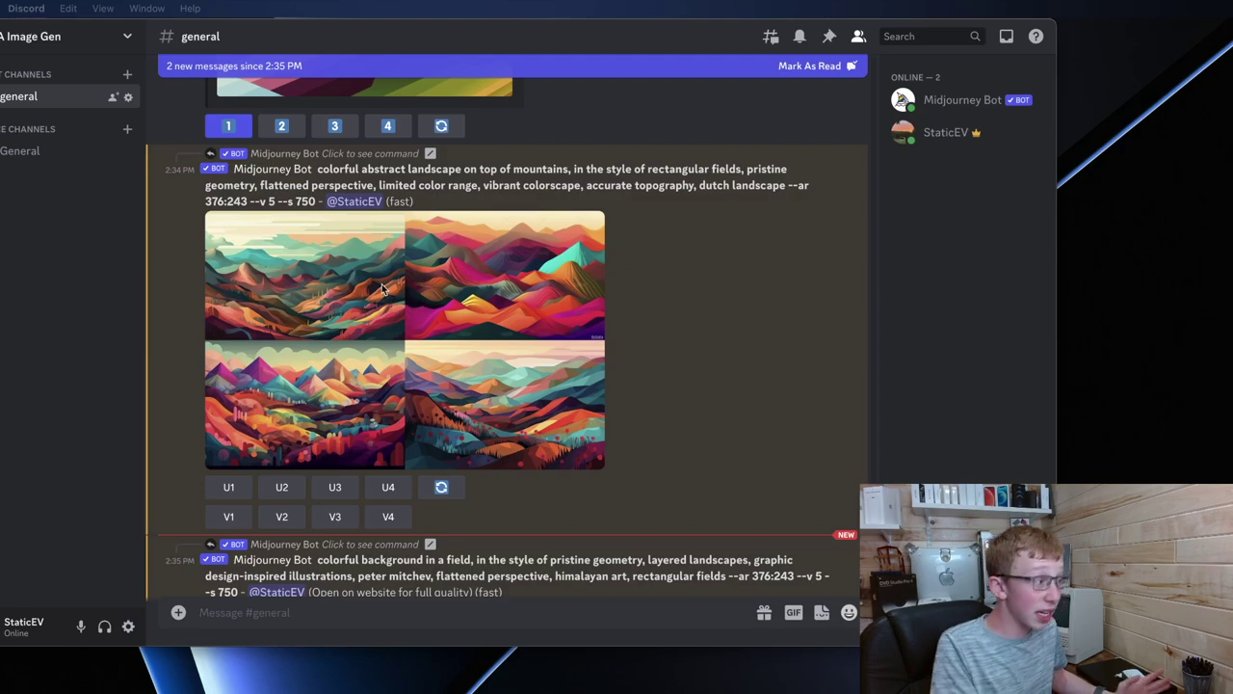
{"action": "scroll", "coordinate": [380, 299], "scroll_direction": "up", "scroll_amount": 3}
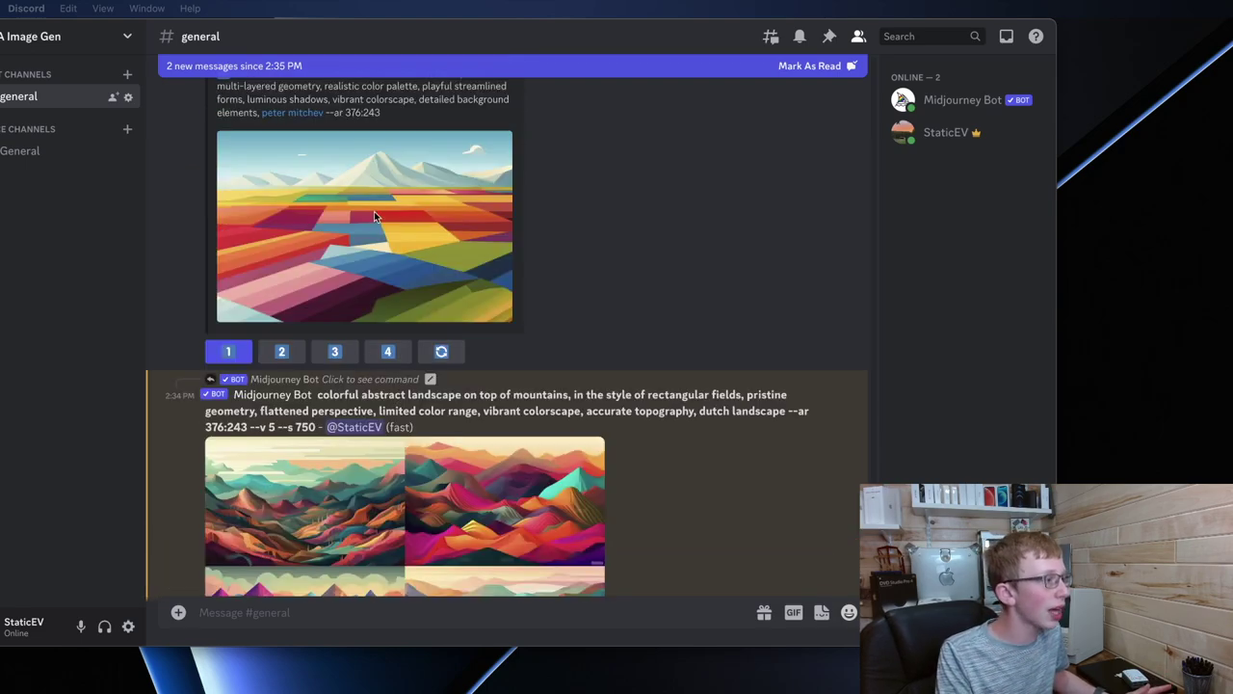
{"action": "scroll", "coordinate": [437, 282], "scroll_direction": "down", "scroll_amount": 5}
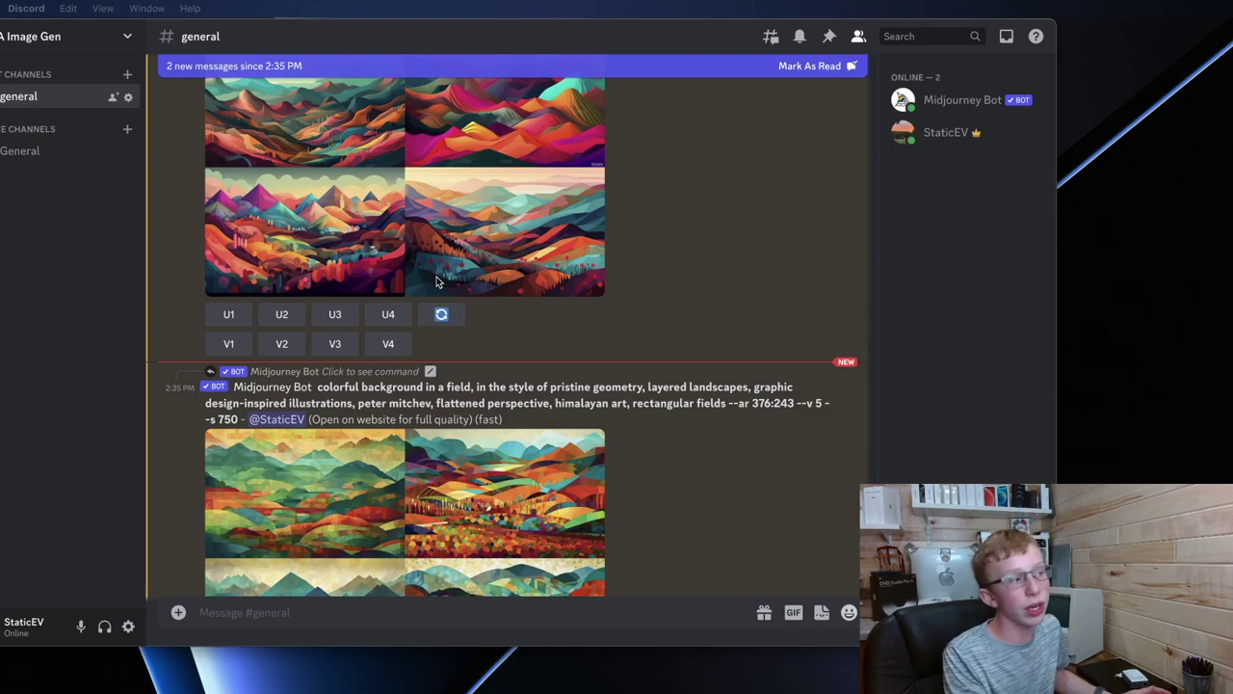
{"action": "scroll", "coordinate": [448, 285], "scroll_direction": "down", "scroll_amount": 3}
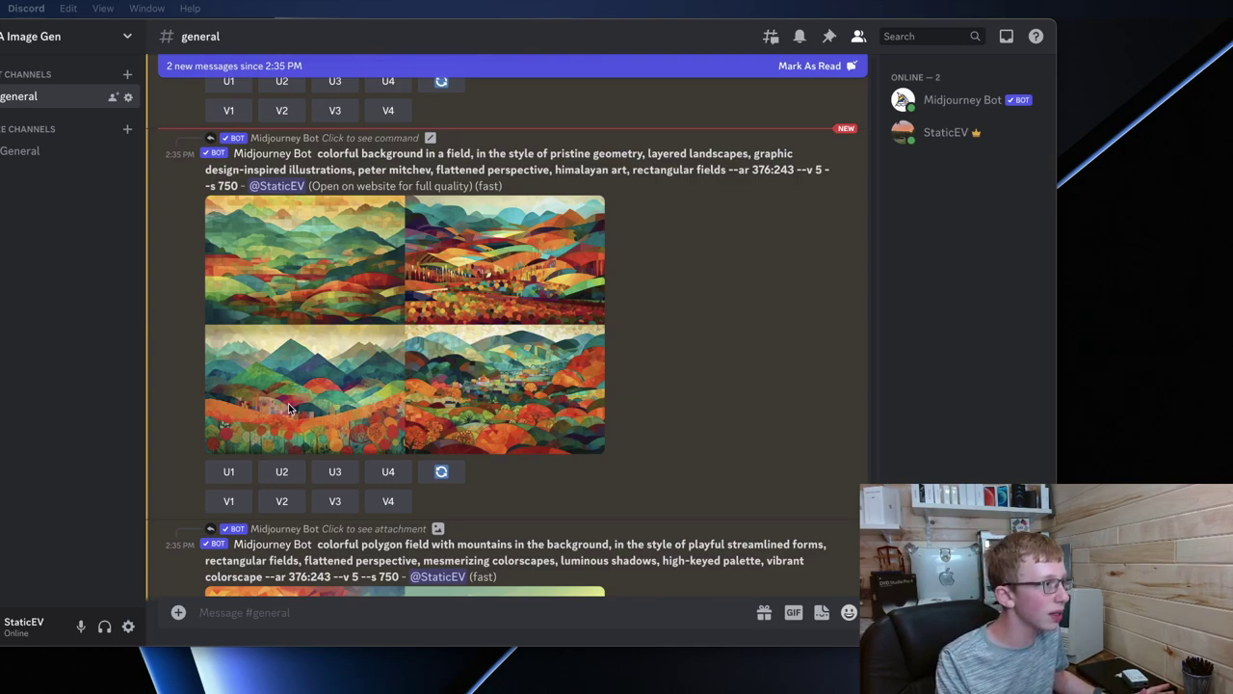
{"action": "scroll", "coordinate": [288, 403], "scroll_direction": "down", "scroll_amount": 1}
{"action": "scroll", "coordinate": [354, 360], "scroll_direction": "down", "scroll_amount": 2}
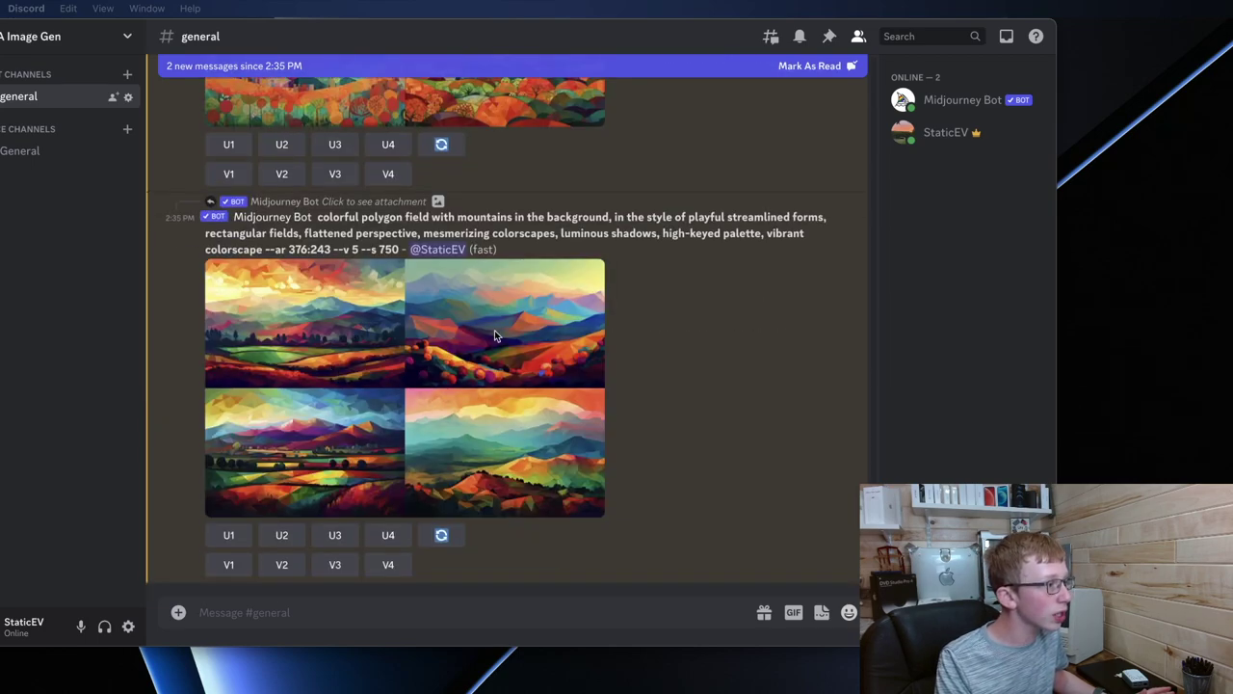
{"action": "left_click", "coordinate": [281, 535]}
{"action": "scroll", "coordinate": [520, 275], "scroll_direction": "up", "scroll_amount": 1}
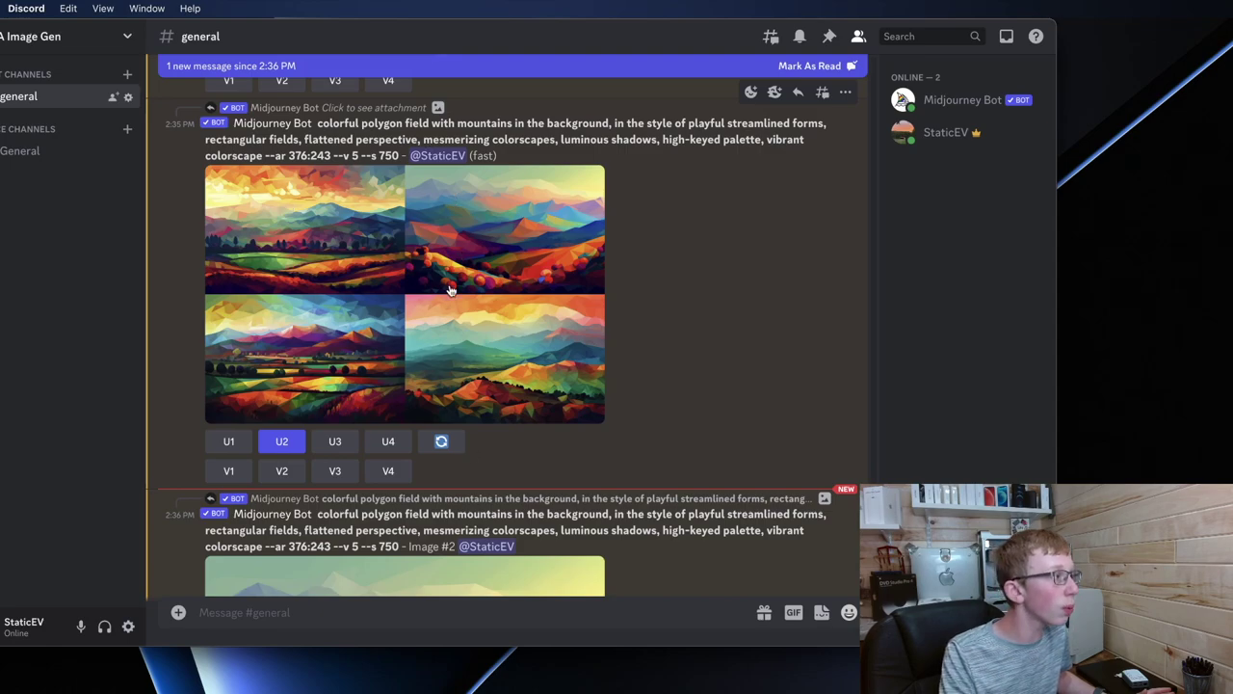
{"action": "scroll", "coordinate": [470, 254], "scroll_direction": "down", "scroll_amount": 5}
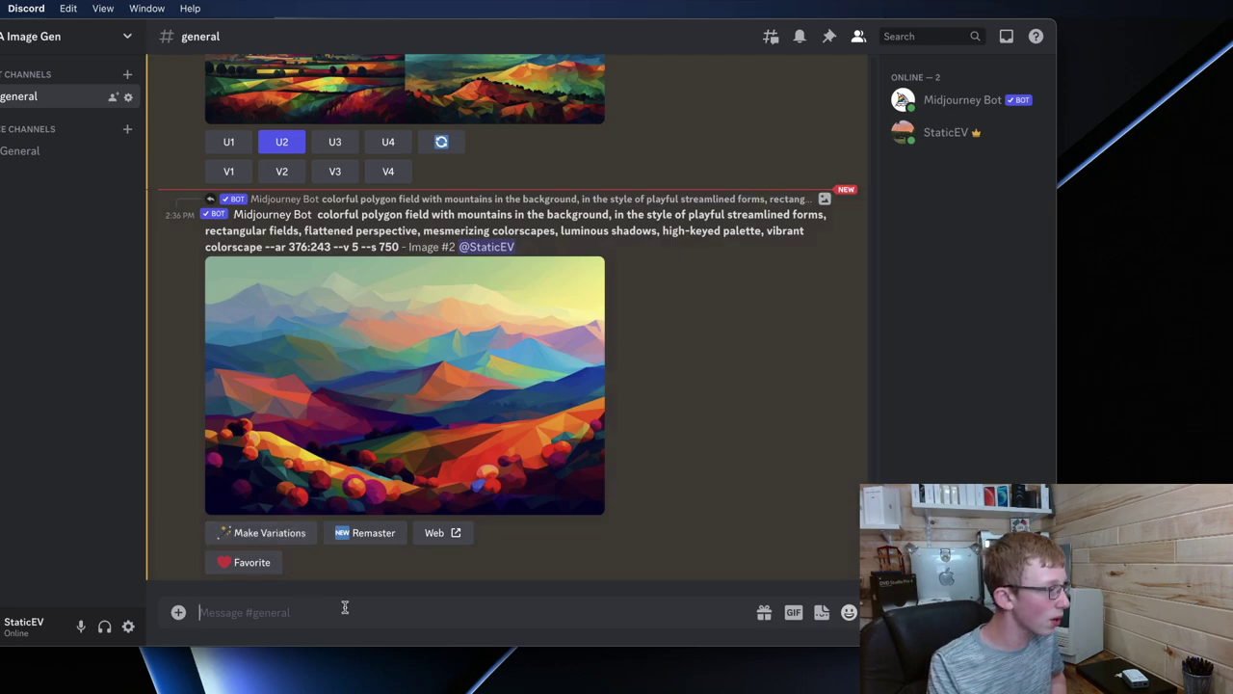
- Save the upscaled polygon-field mountain image into the Pictures folder
{"action": "right_click", "coordinate": [315, 393]}
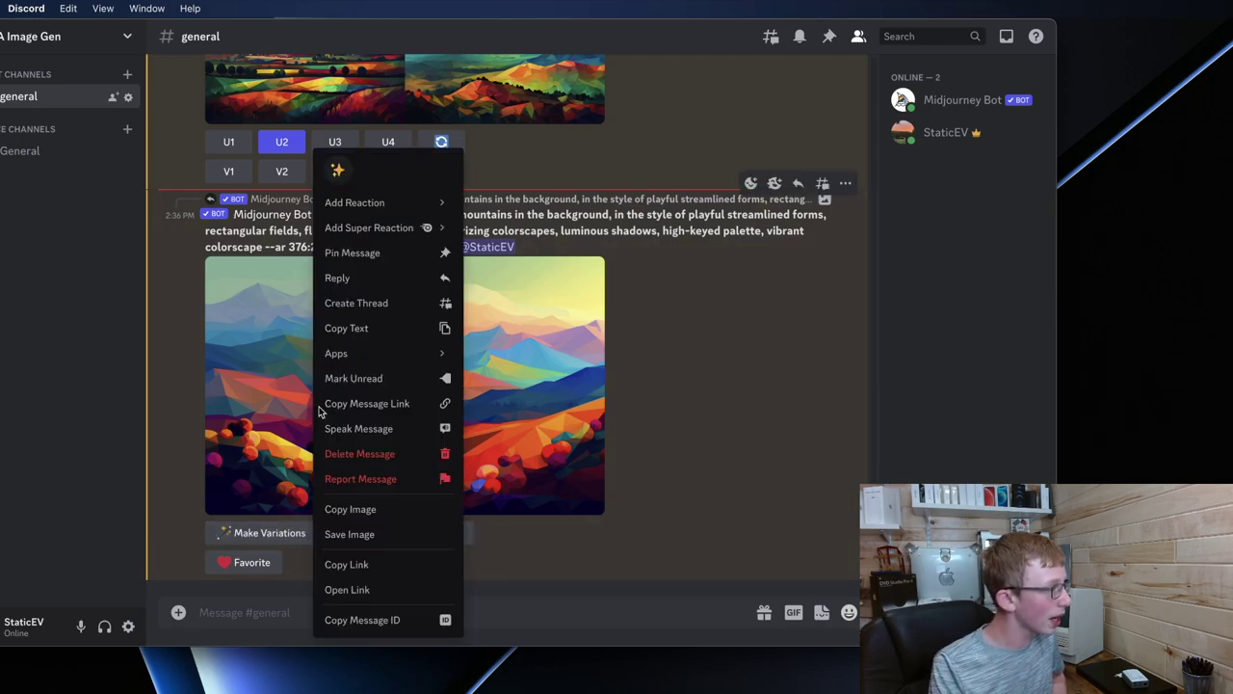
{"action": "left_click", "coordinate": [408, 534]}
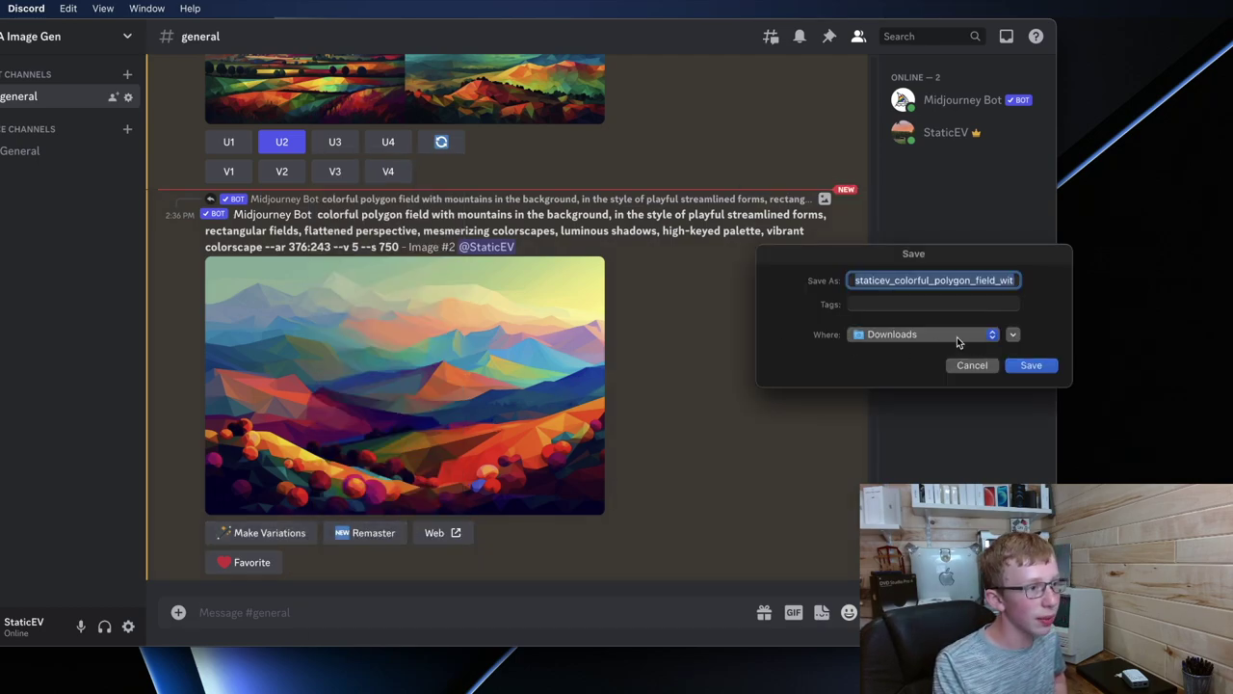
{"action": "left_click", "coordinate": [957, 341]}
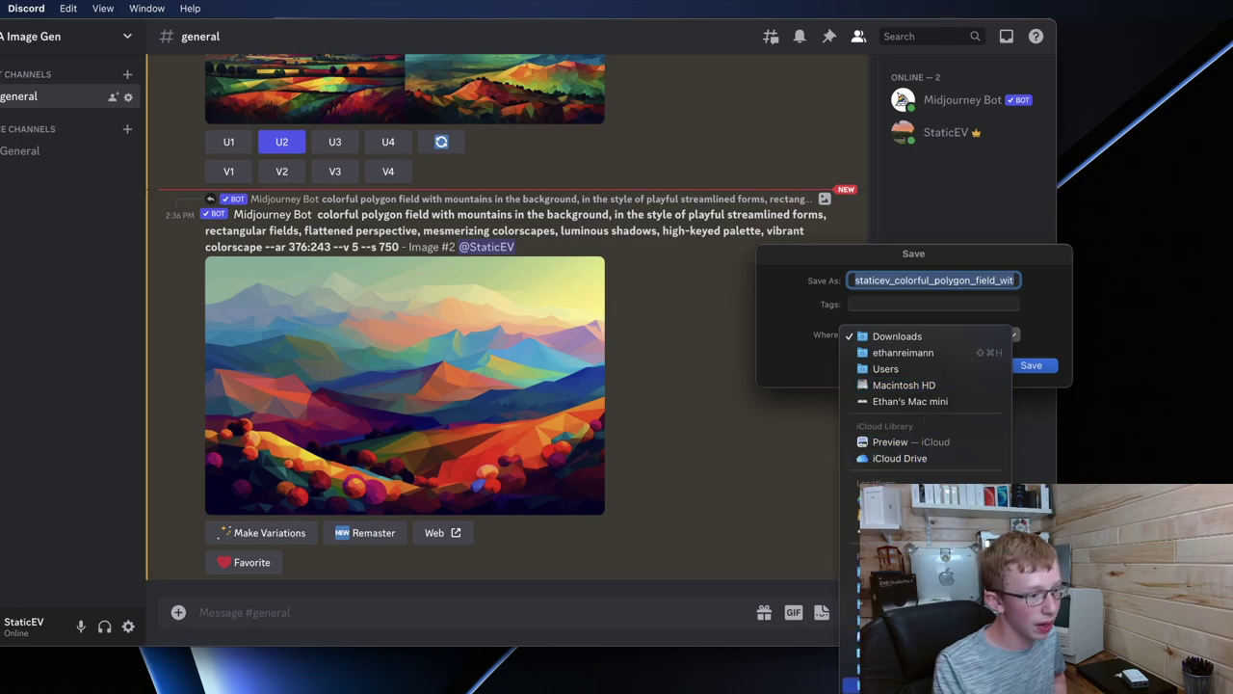
{"action": "left_click", "coordinate": [896, 558]}
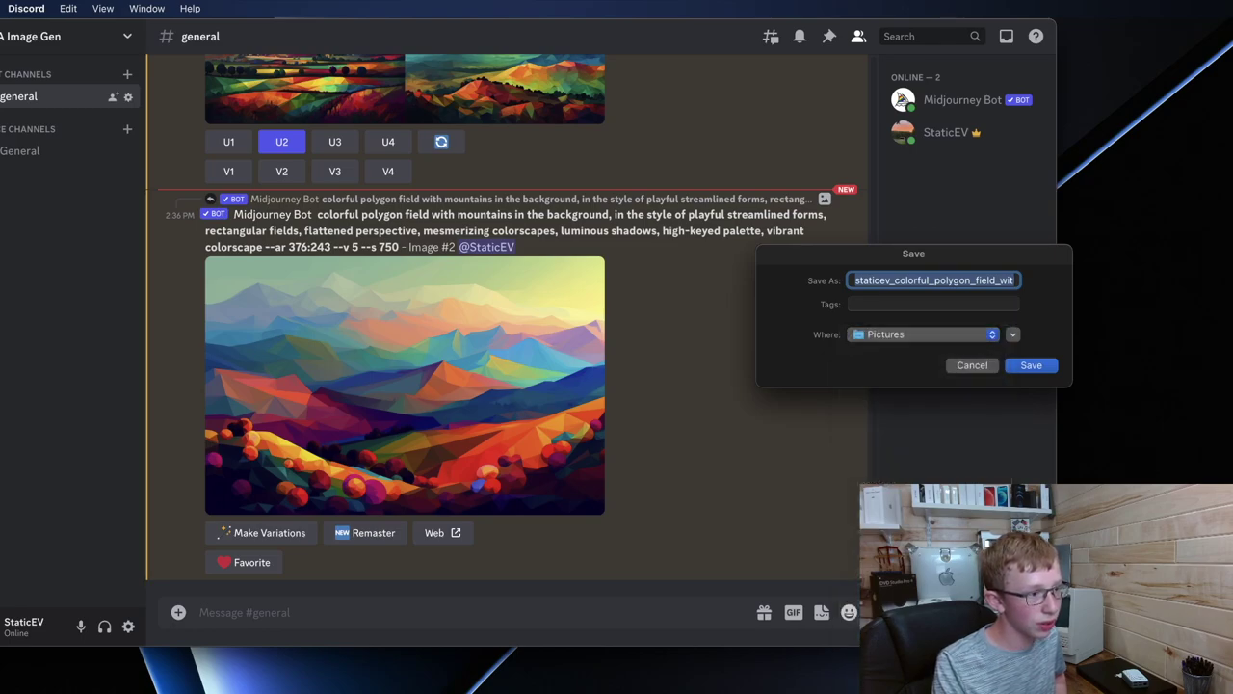
{"action": "left_click", "coordinate": [1033, 363]}
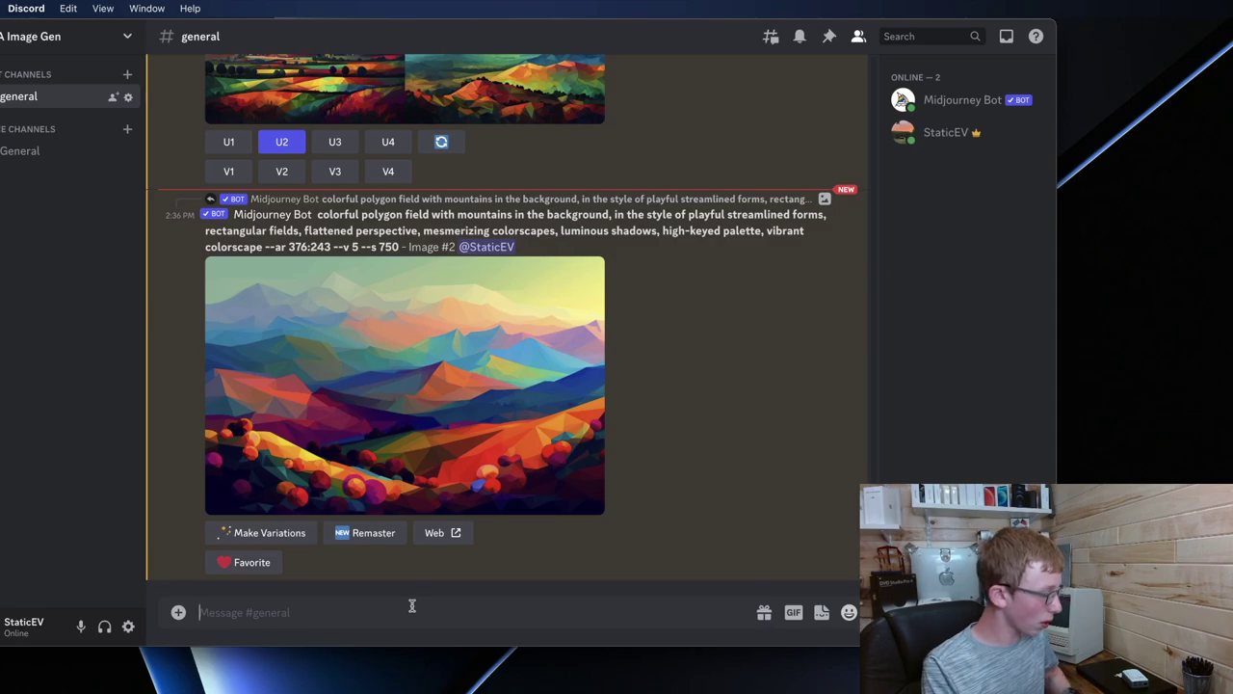
- Run /describe on the saved landscape PNG from the Pictures folder
{"action": "type", "text": "/des"}
{"action": "key", "text": "Return"}
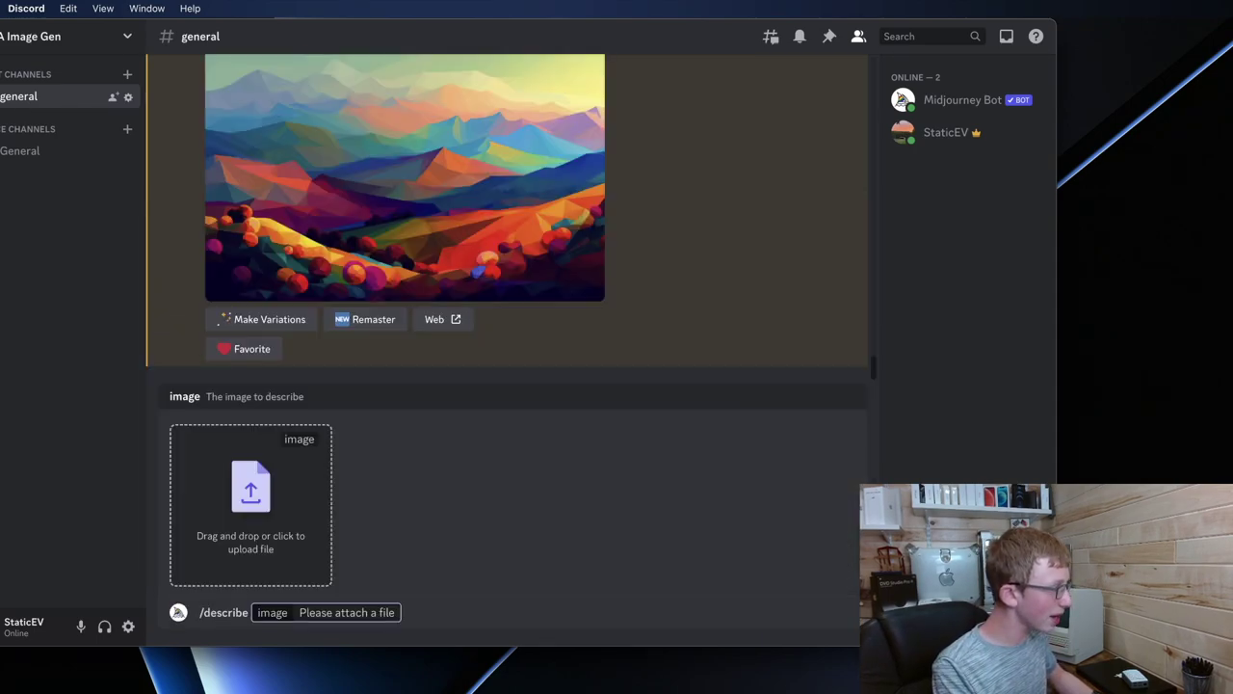
{"action": "left_click", "coordinate": [297, 559]}
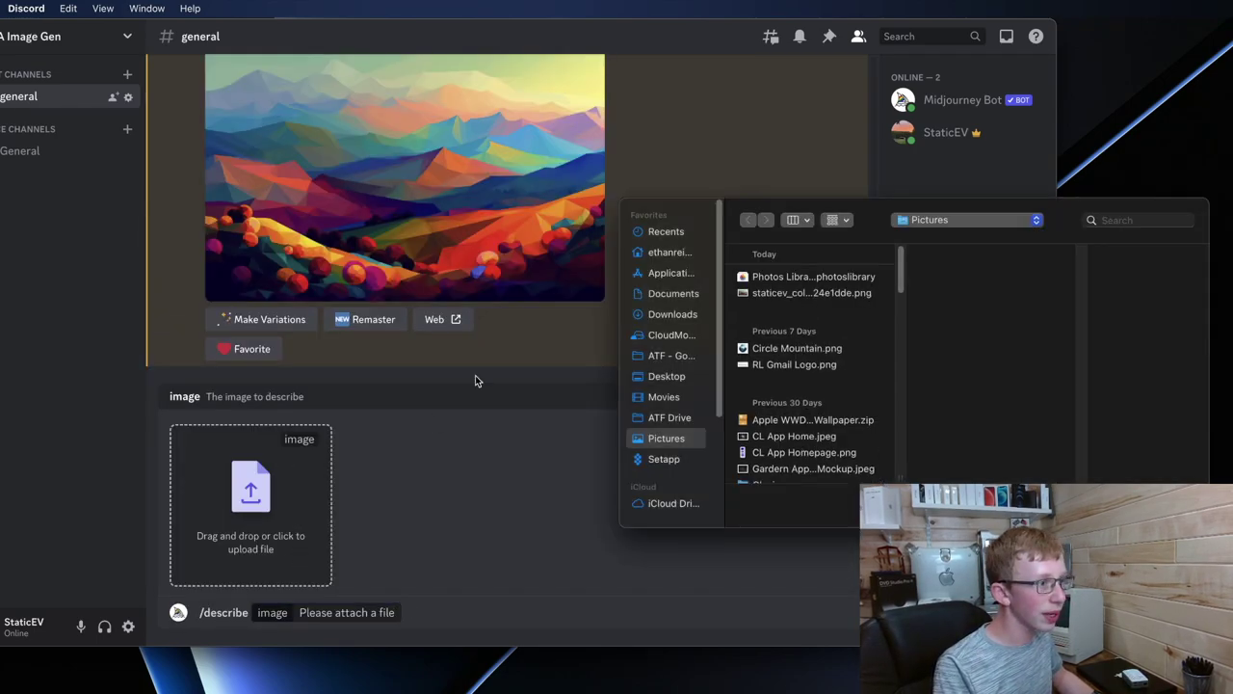
{"action": "left_click", "coordinate": [794, 294]}
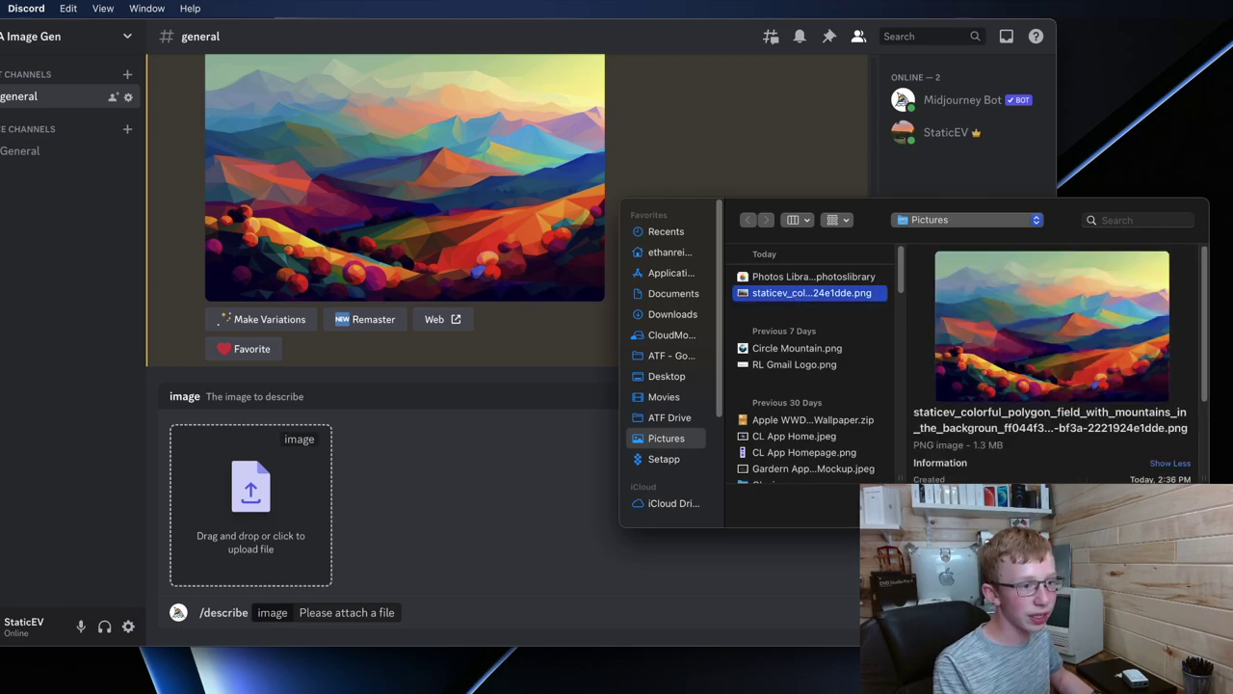
{"action": "key", "text": "Return"}
{"action": "key", "text": "Return"}
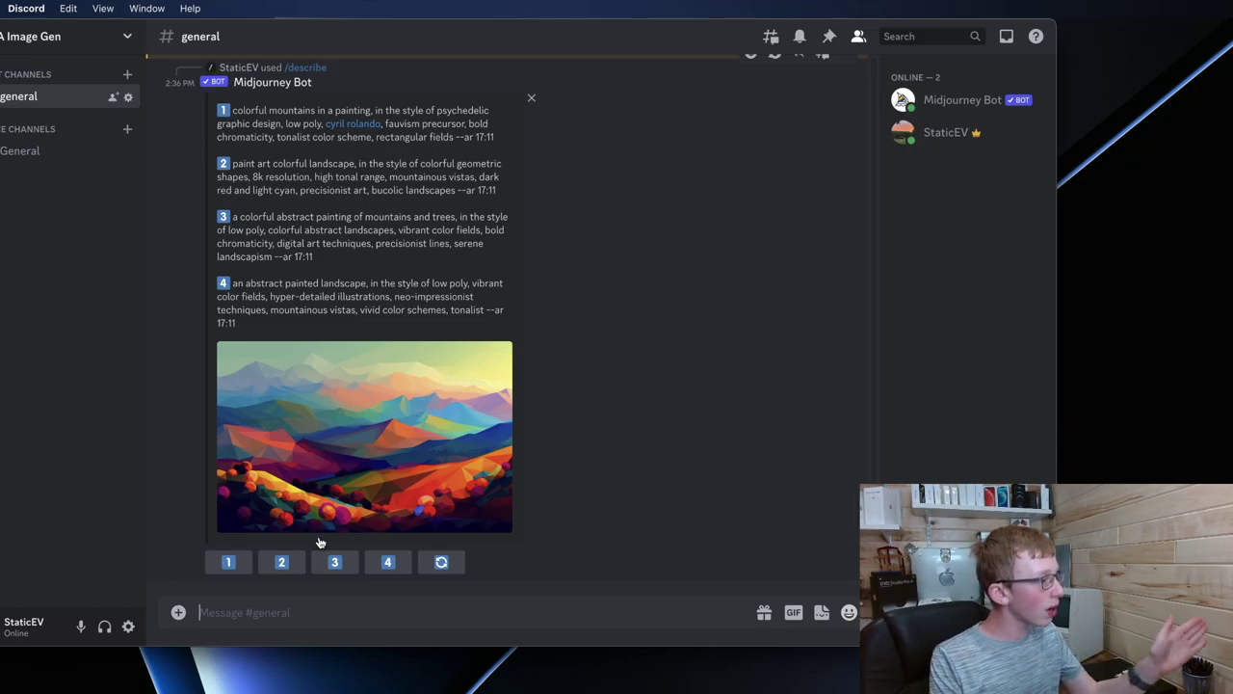
- Submit described prompts 1, 2, 3 and 4 as new Imagine jobs
{"action": "scroll", "coordinate": [239, 449], "scroll_direction": "up", "scroll_amount": 1}
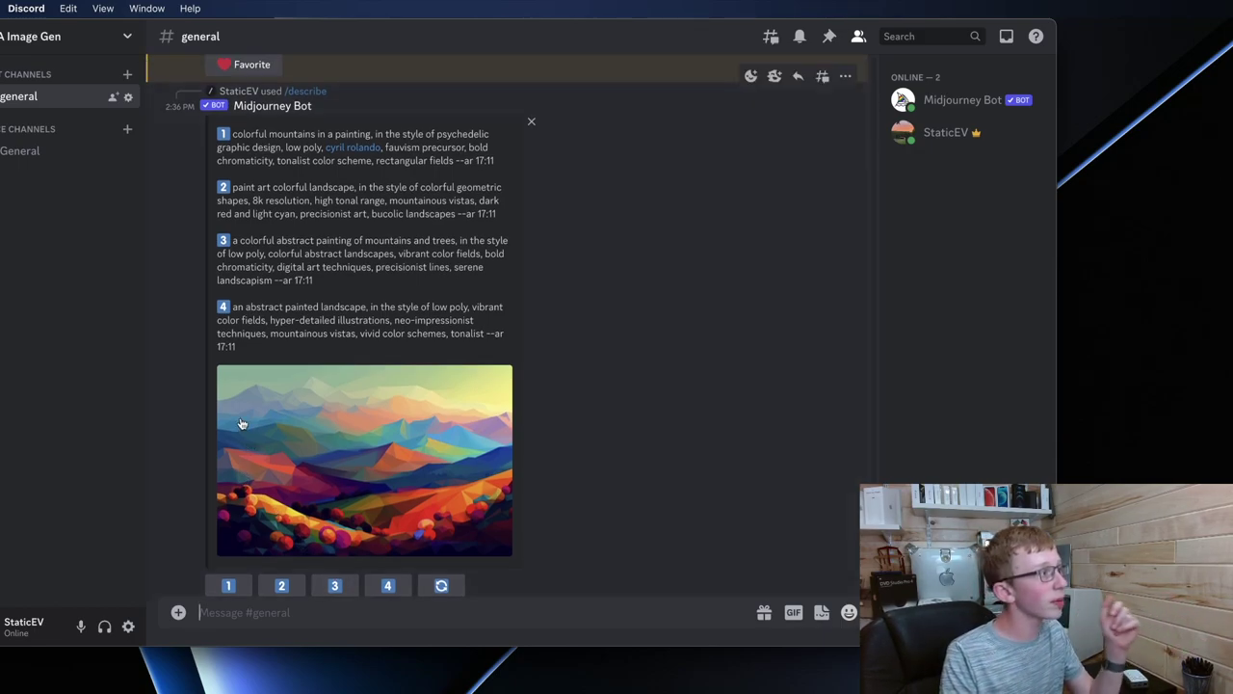
{"action": "left_click", "coordinate": [228, 585]}
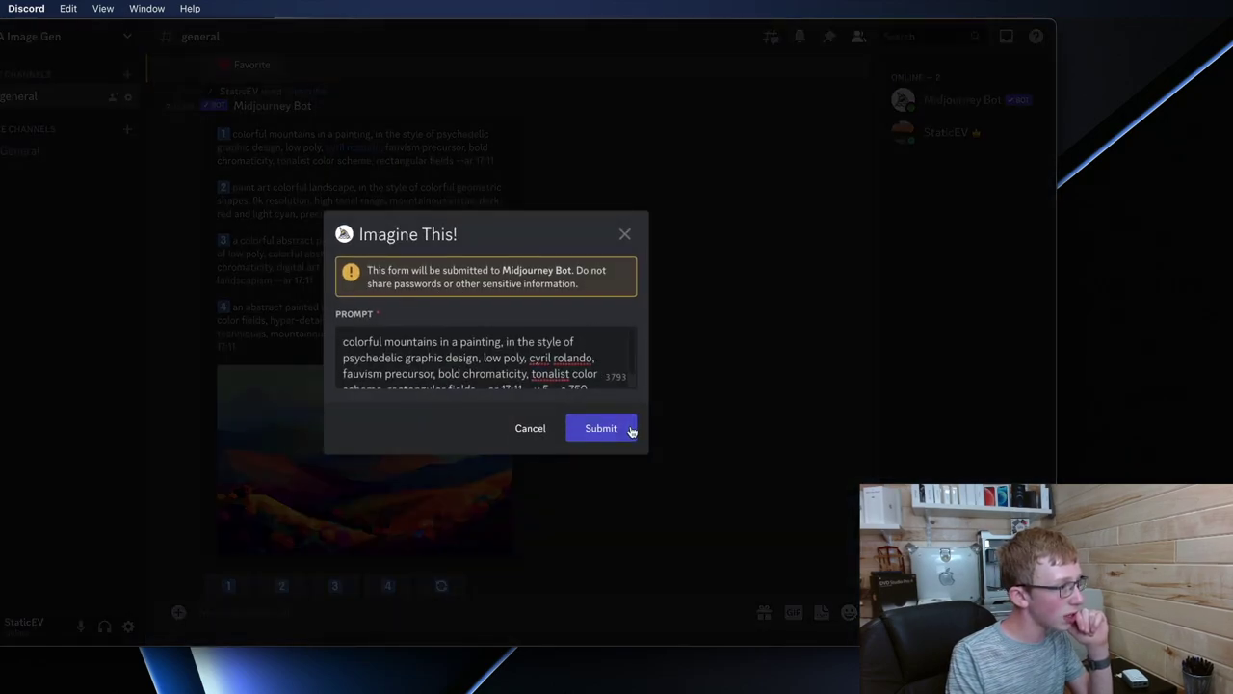
{"action": "left_click", "coordinate": [592, 437]}
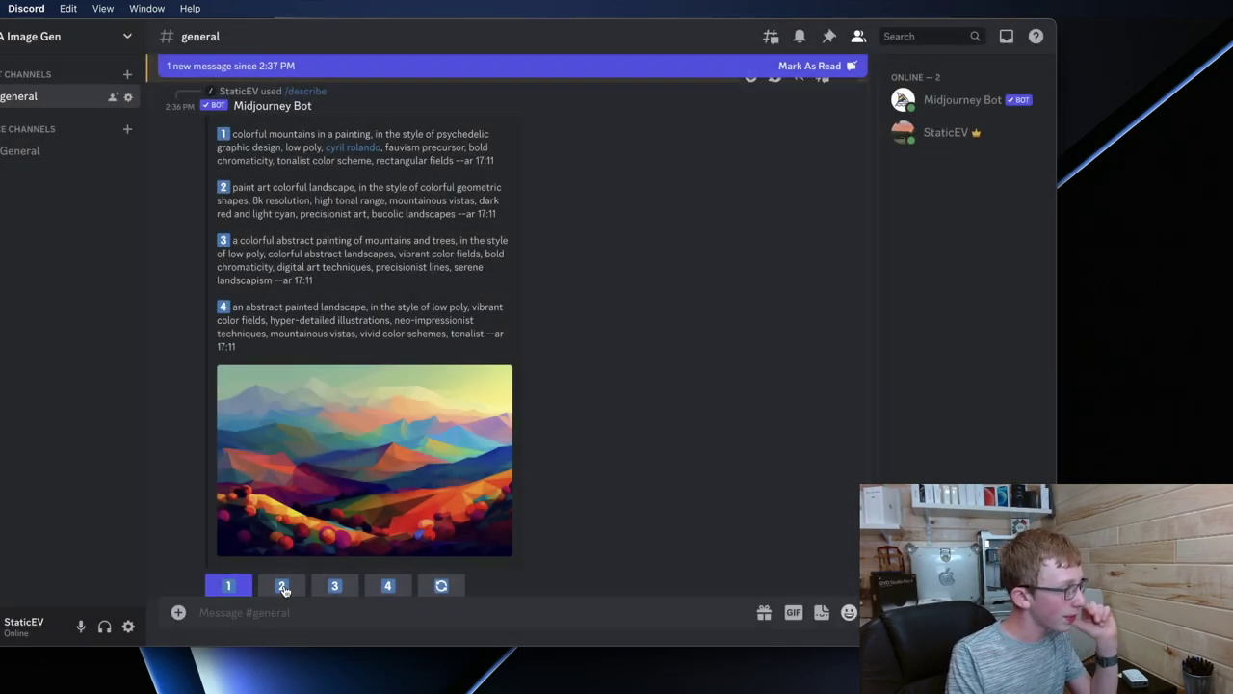
{"action": "left_click", "coordinate": [283, 584]}
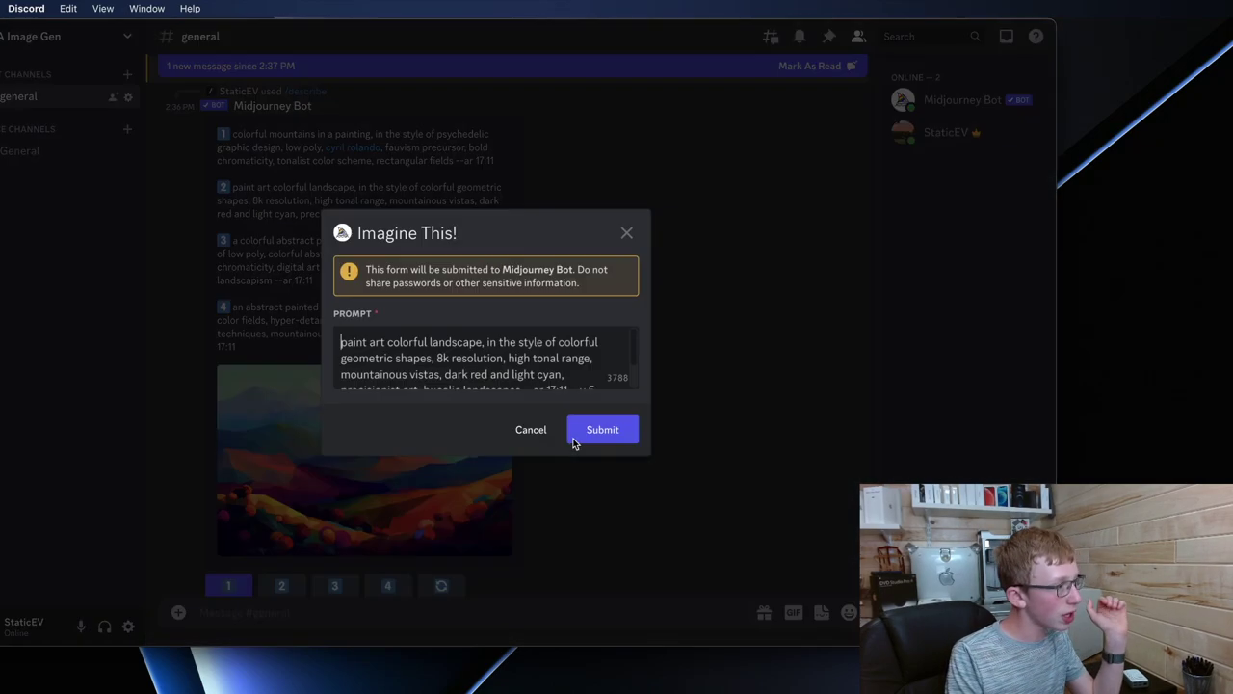
{"action": "left_click", "coordinate": [578, 438]}
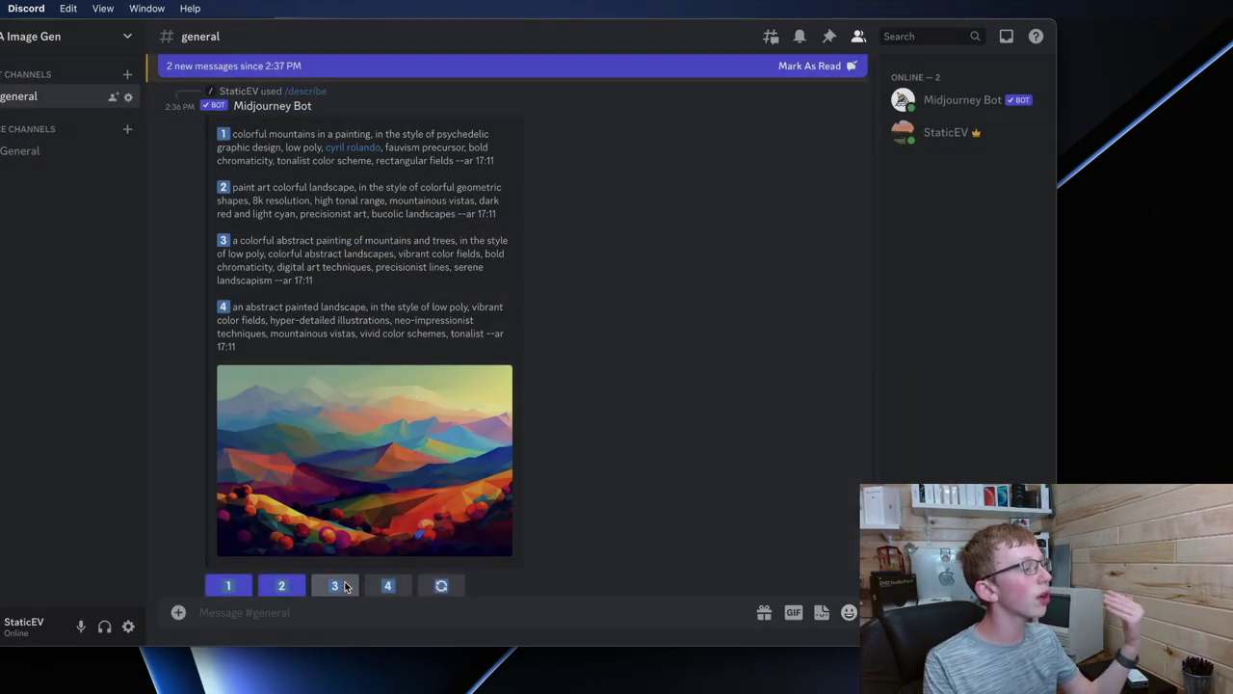
{"action": "left_click", "coordinate": [345, 587]}
{"action": "left_click", "coordinate": [578, 430]}
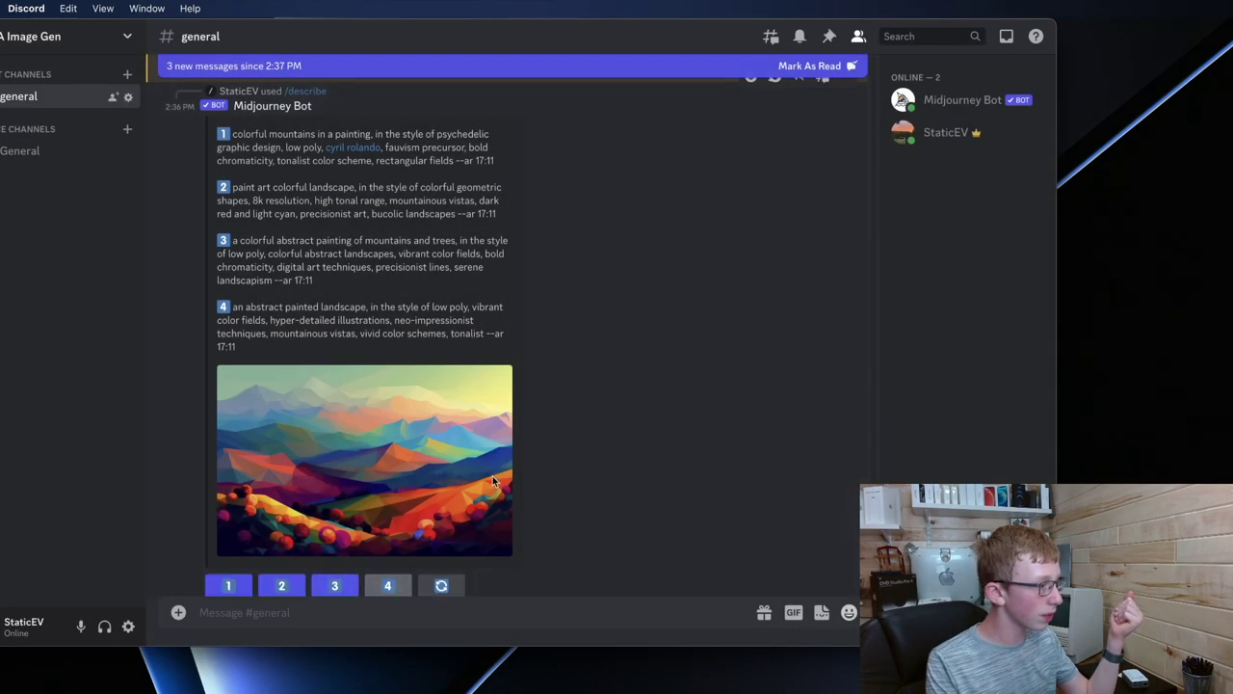
{"action": "left_click", "coordinate": [387, 585]}
{"action": "left_click", "coordinate": [617, 436]}
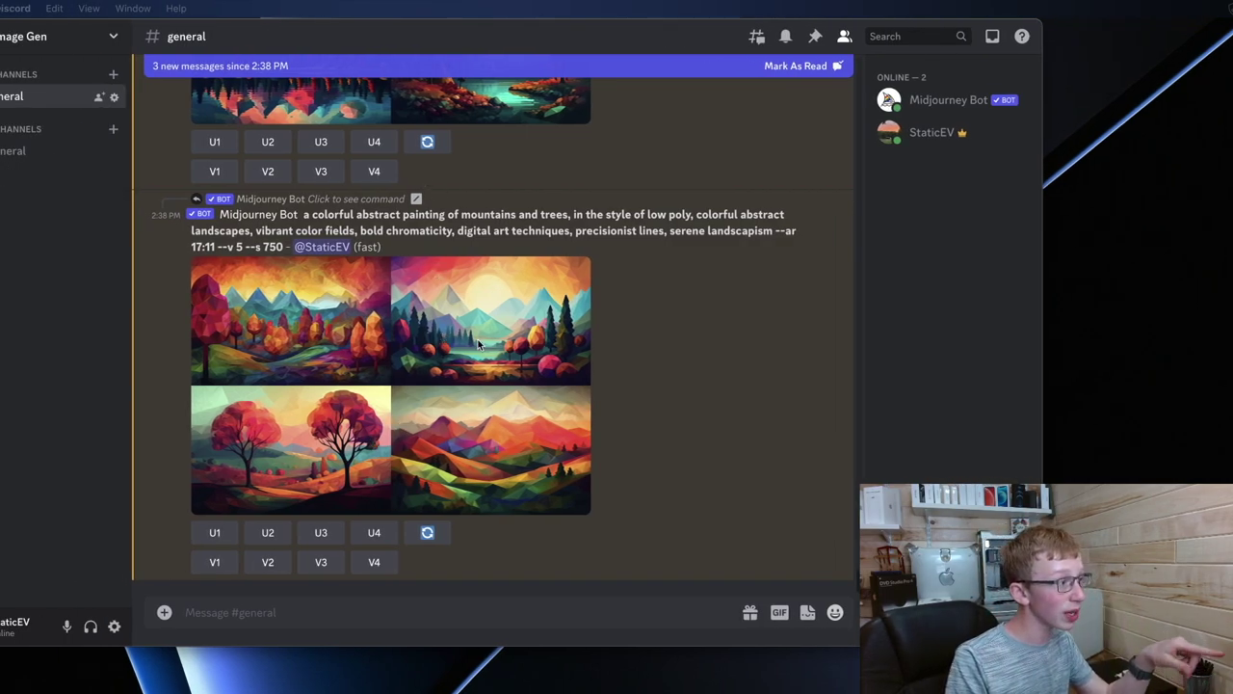
- Request upscale U2 from the trees grid and U1–U3 from the paint-art grid
{"action": "left_click", "coordinate": [317, 521]}
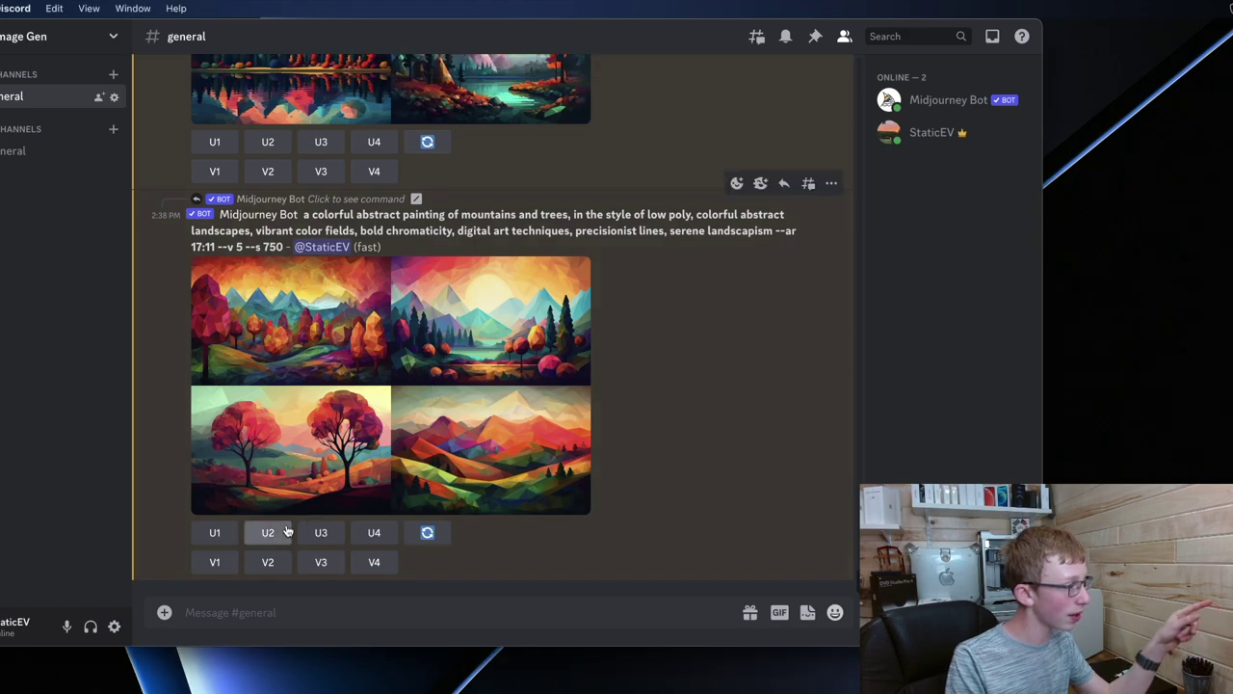
{"action": "left_click", "coordinate": [286, 531]}
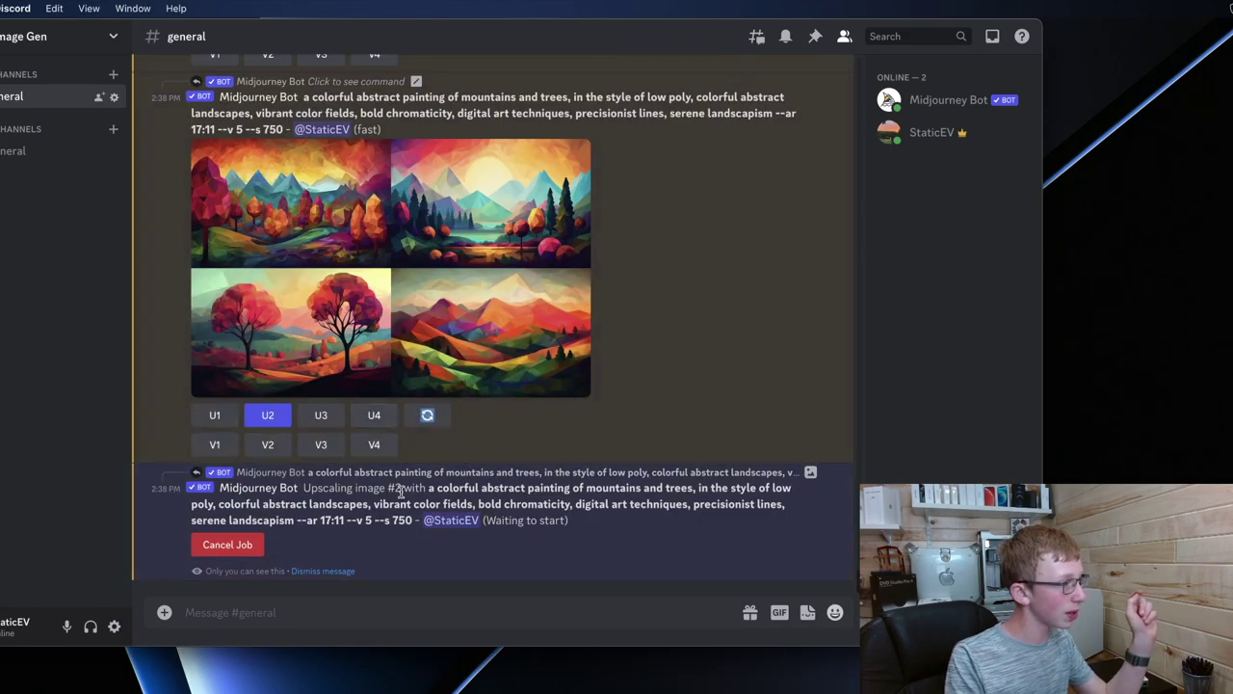
{"action": "scroll", "coordinate": [401, 494], "scroll_direction": "up", "scroll_amount": 5}
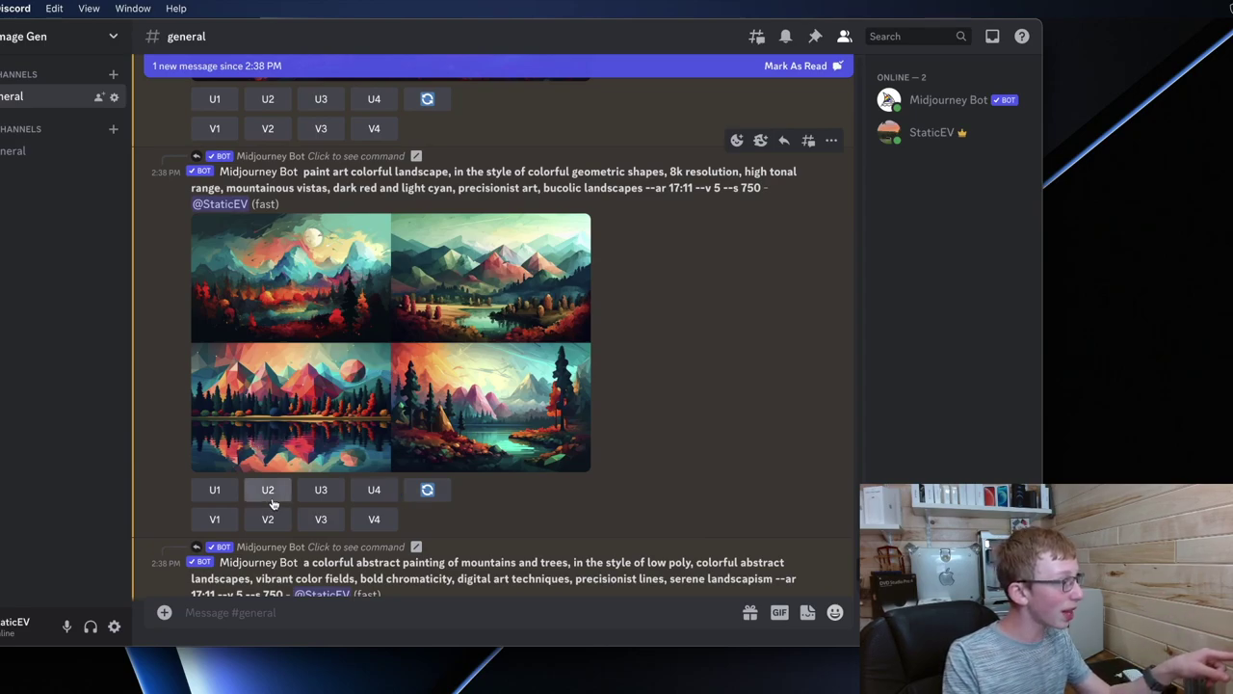
{"action": "left_click", "coordinate": [320, 489]}
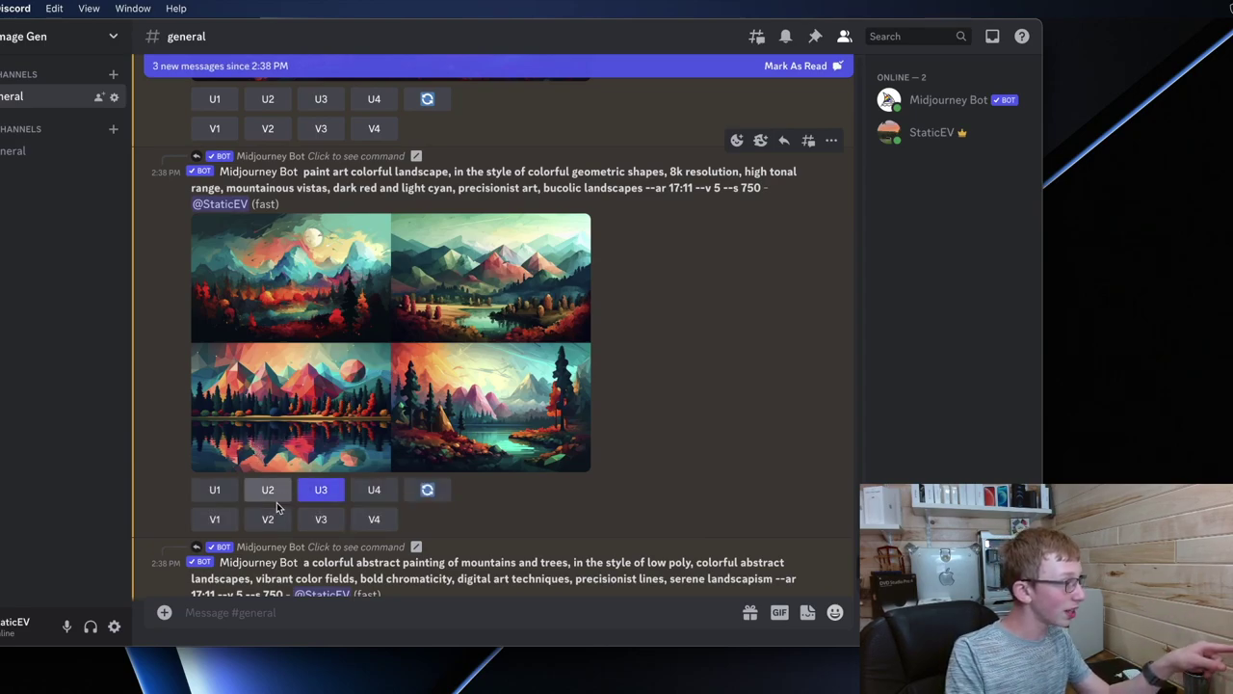
{"action": "left_click", "coordinate": [215, 491]}
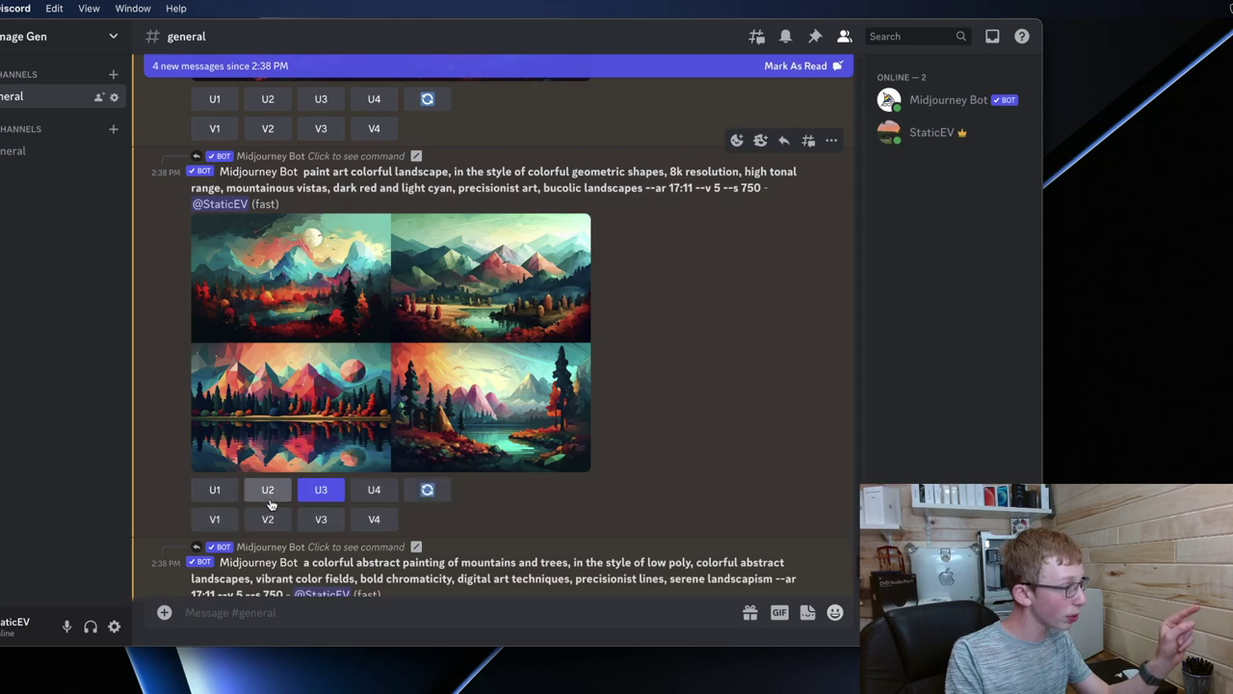
{"action": "left_click", "coordinate": [267, 496]}
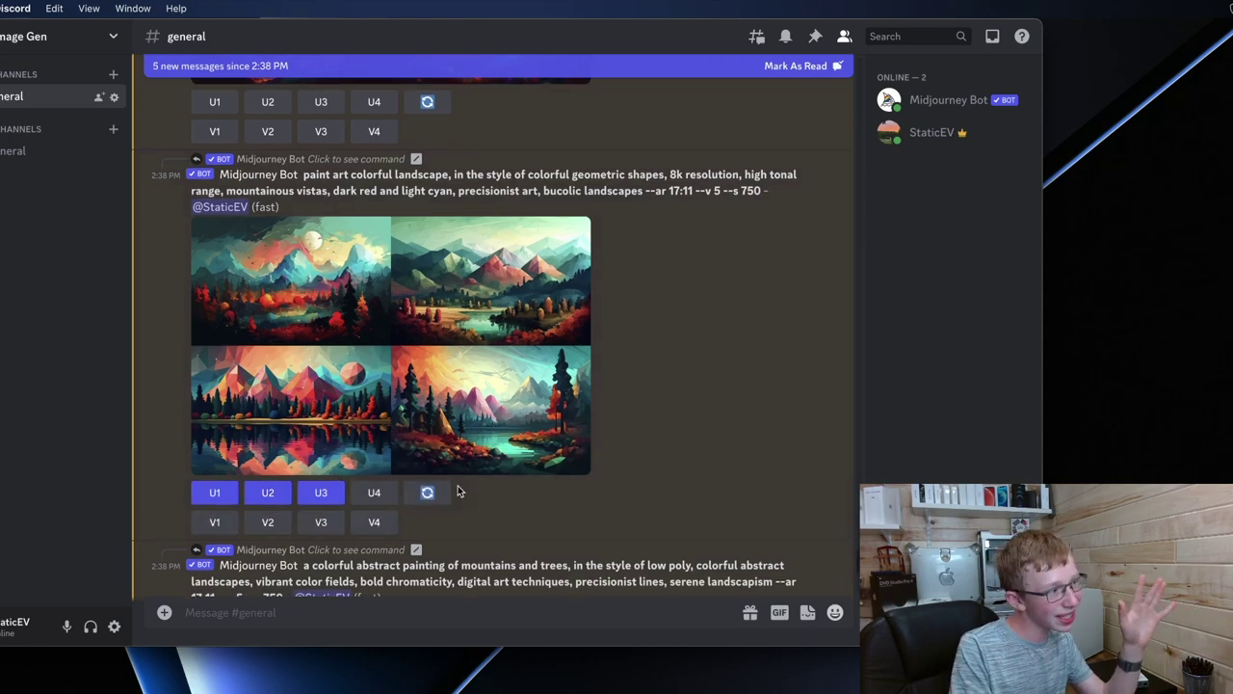
- Request upscales U1–U4 of all four colorful-mountains grid images
{"action": "scroll", "coordinate": [458, 489], "scroll_direction": "up", "scroll_amount": 3}
{"action": "scroll", "coordinate": [457, 489], "scroll_direction": "up", "scroll_amount": 2}
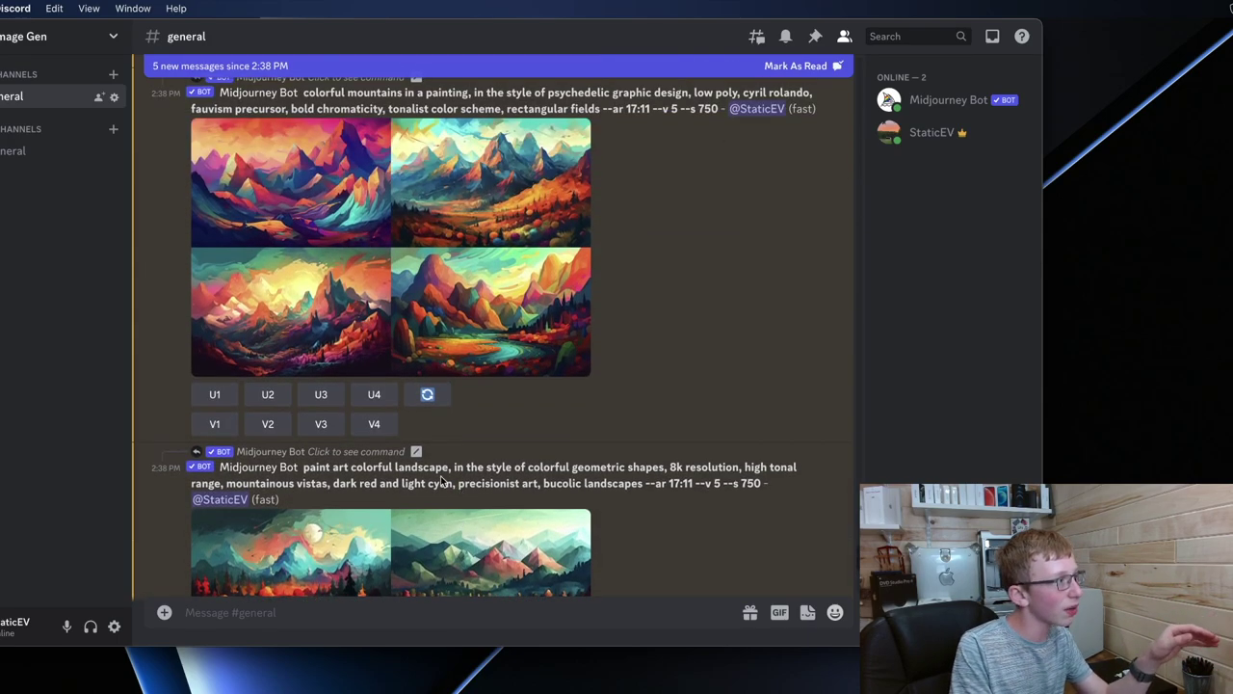
{"action": "left_click", "coordinate": [268, 394]}
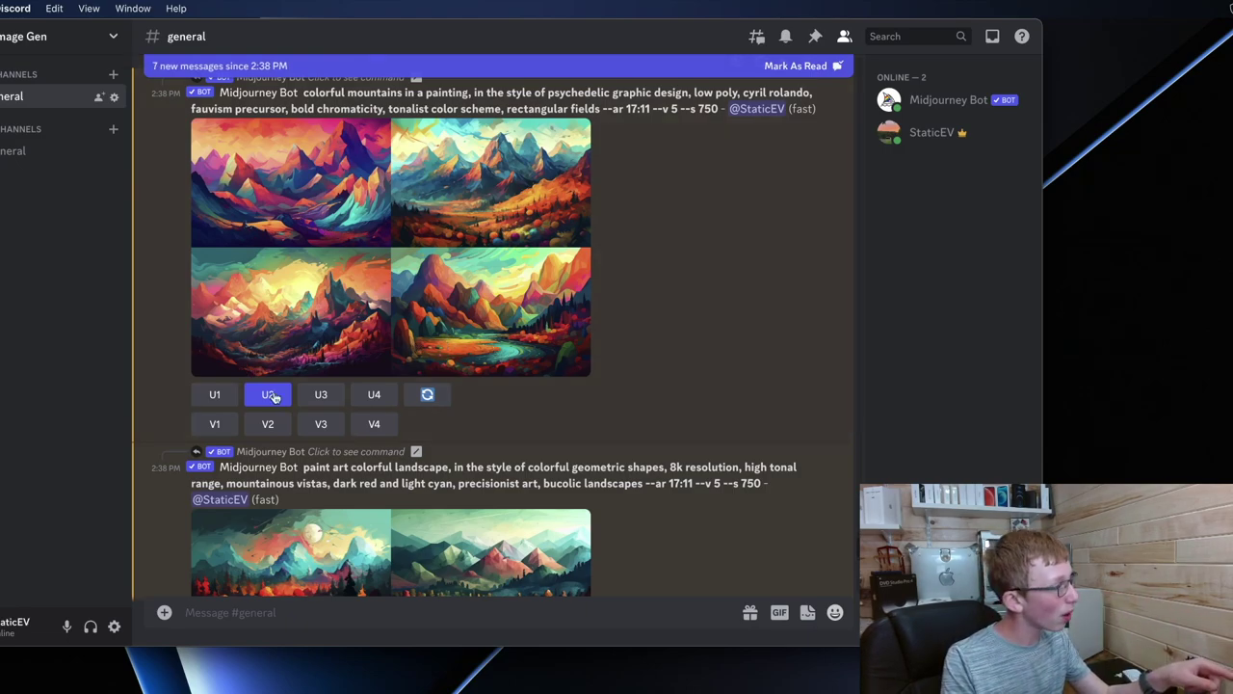
{"action": "left_click", "coordinate": [219, 401]}
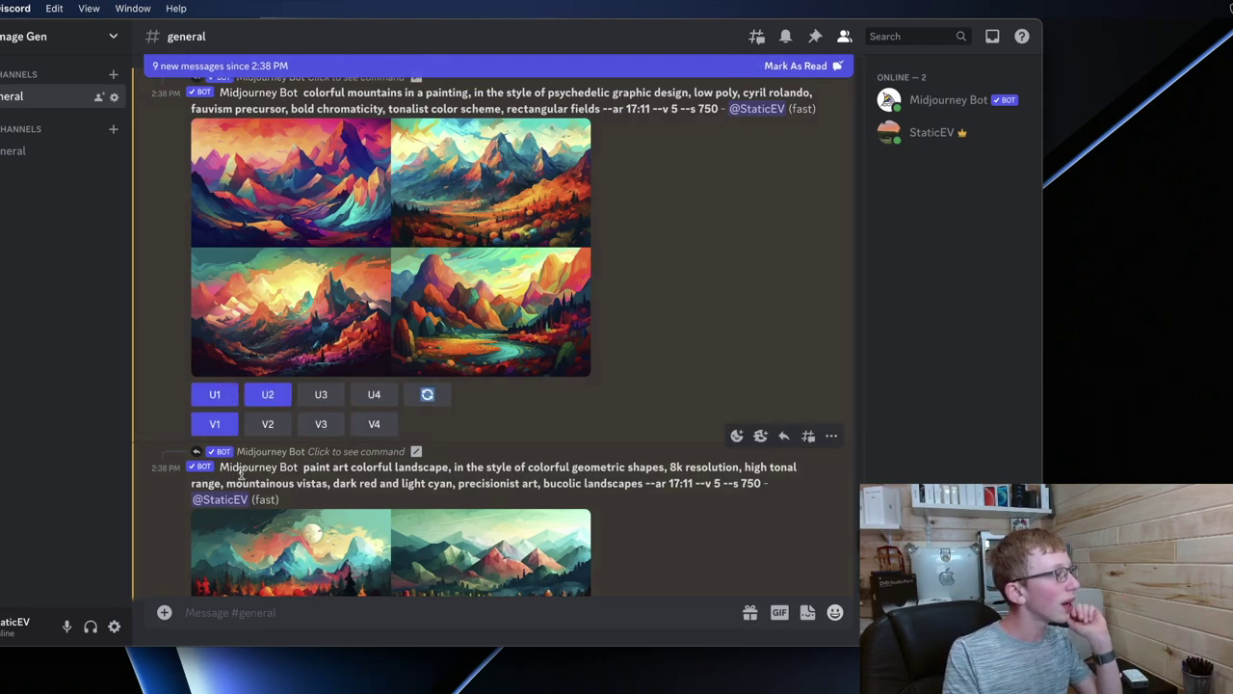
{"action": "left_click", "coordinate": [321, 395]}
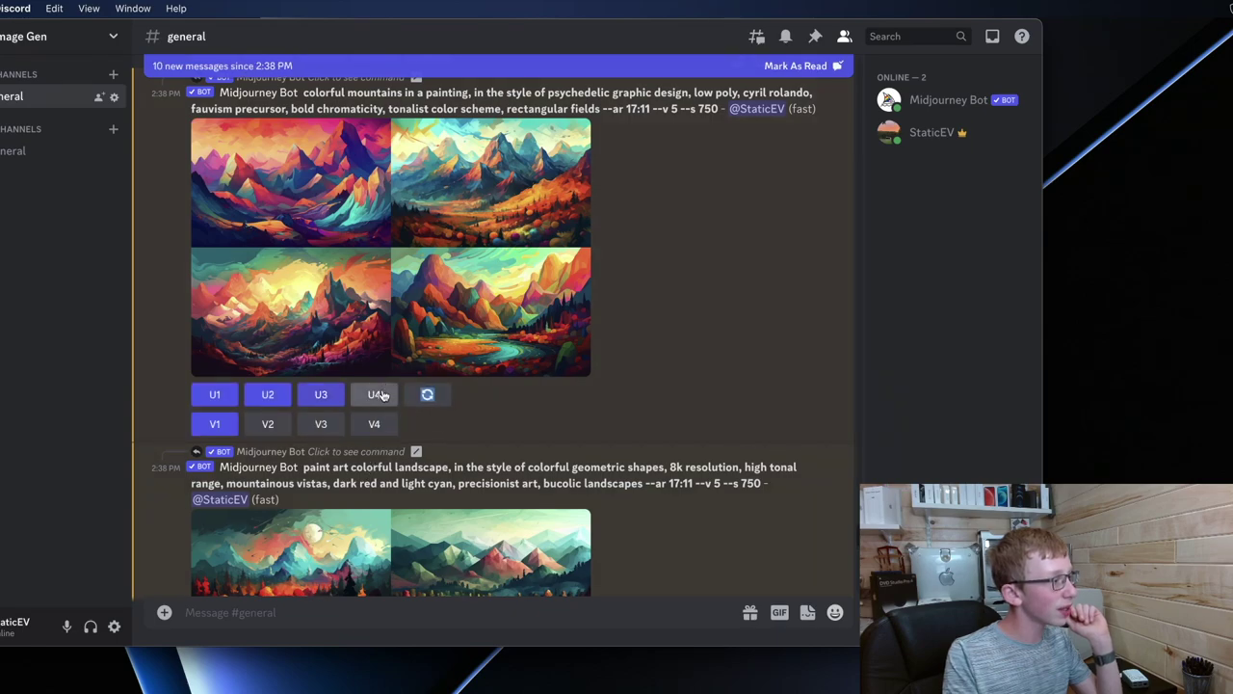
{"action": "left_click", "coordinate": [378, 395]}
{"action": "scroll", "coordinate": [360, 501], "scroll_direction": "up", "scroll_amount": 5}
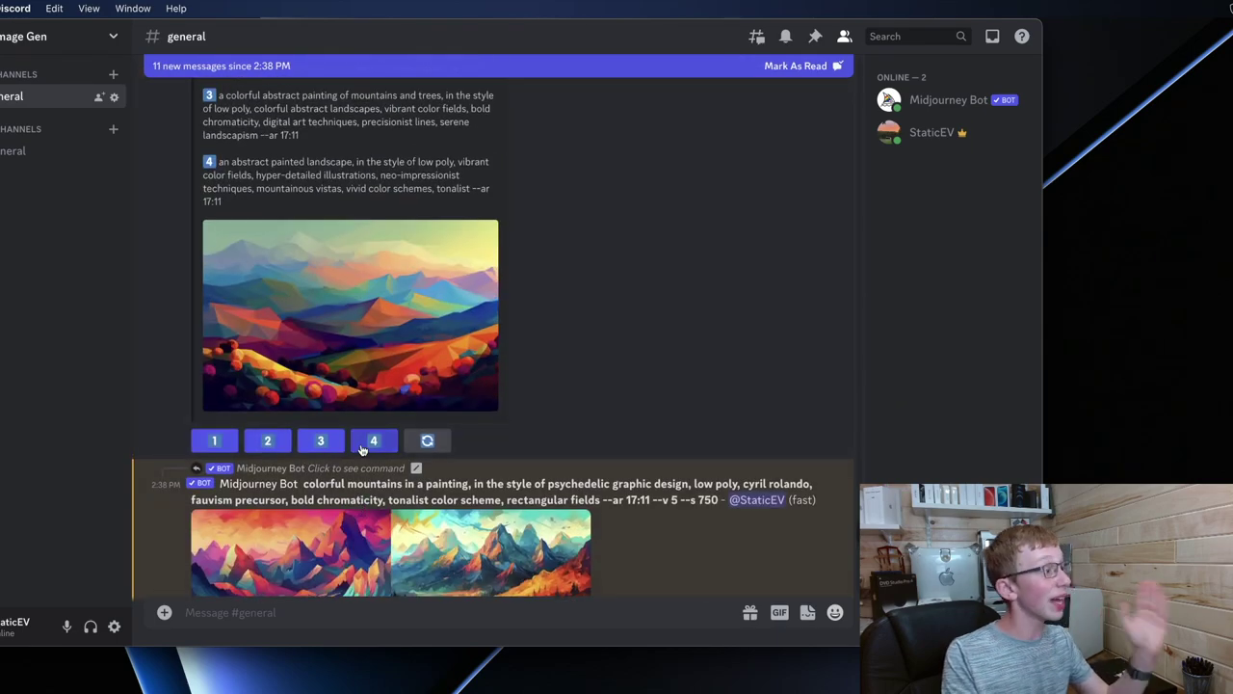